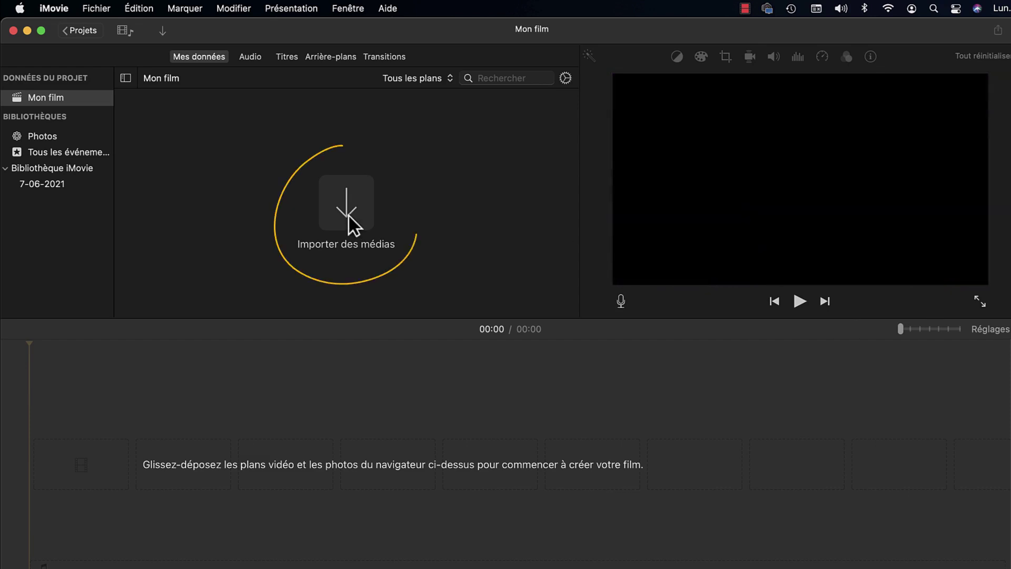
Import a video file into the Mon film project's media
left_click(359, 206)
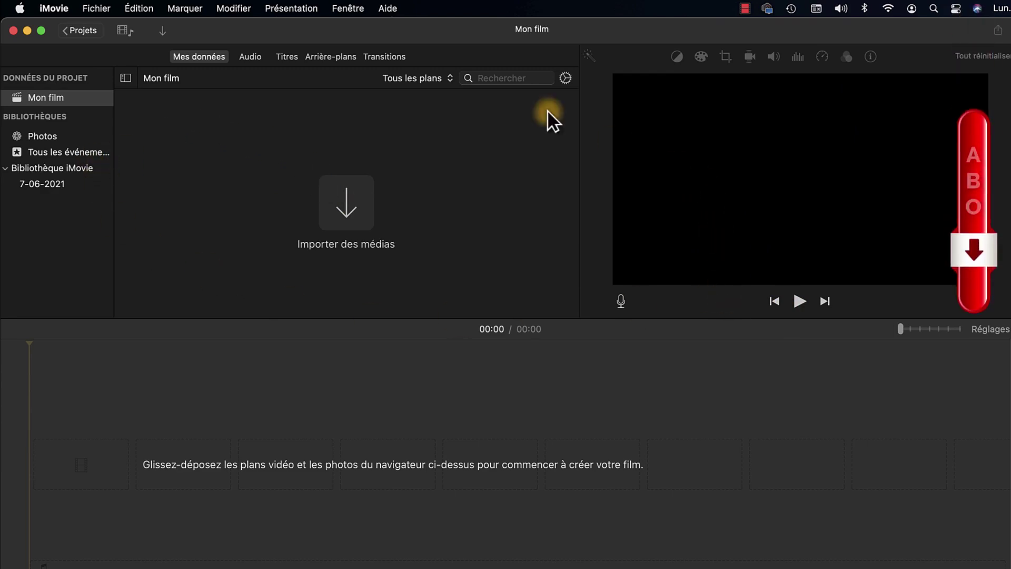
left_click(98, 8)
mouse_move(308, 8)
mouse_move(355, 16)
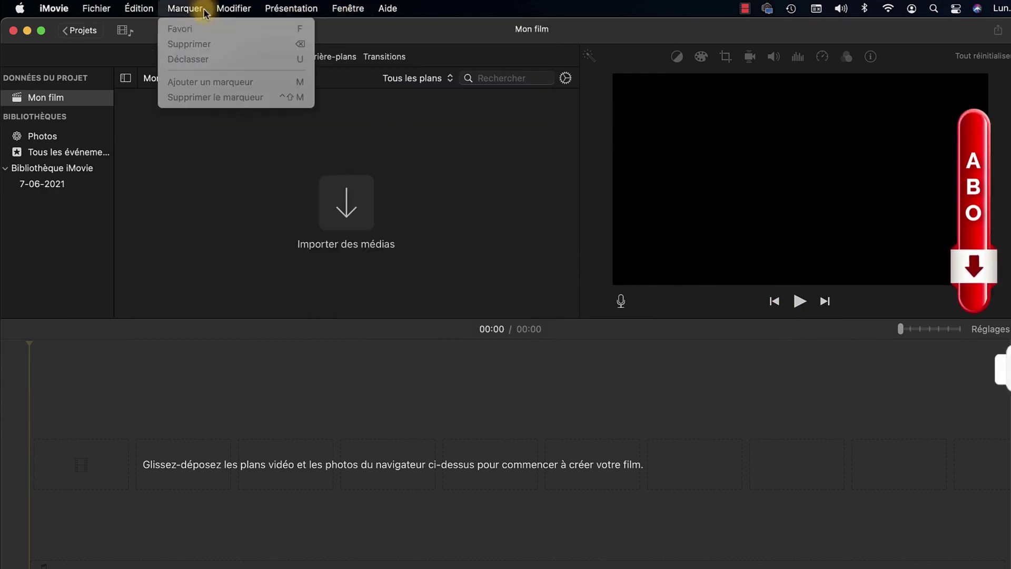
mouse_move(96, 8)
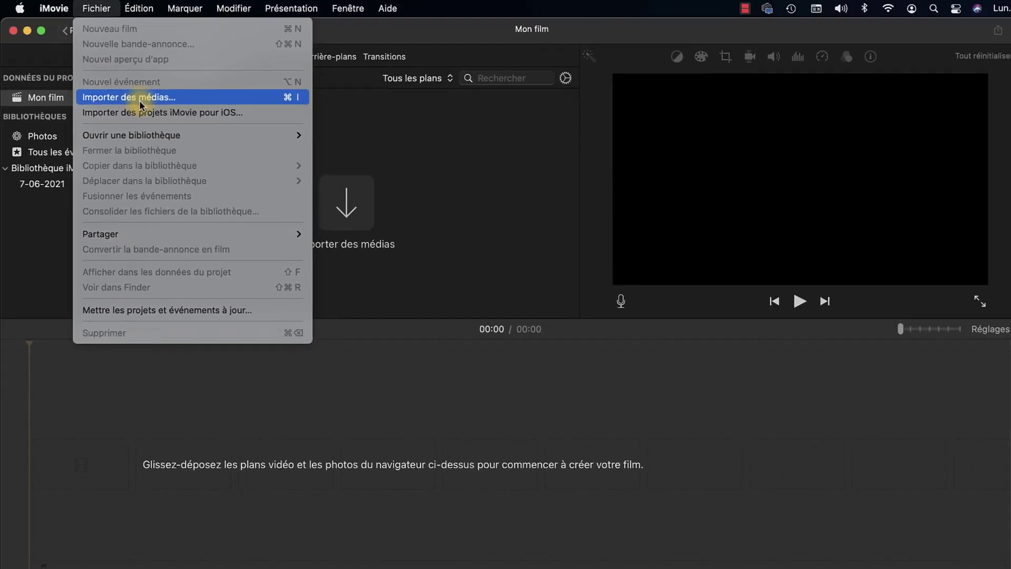
left_click(235, 179)
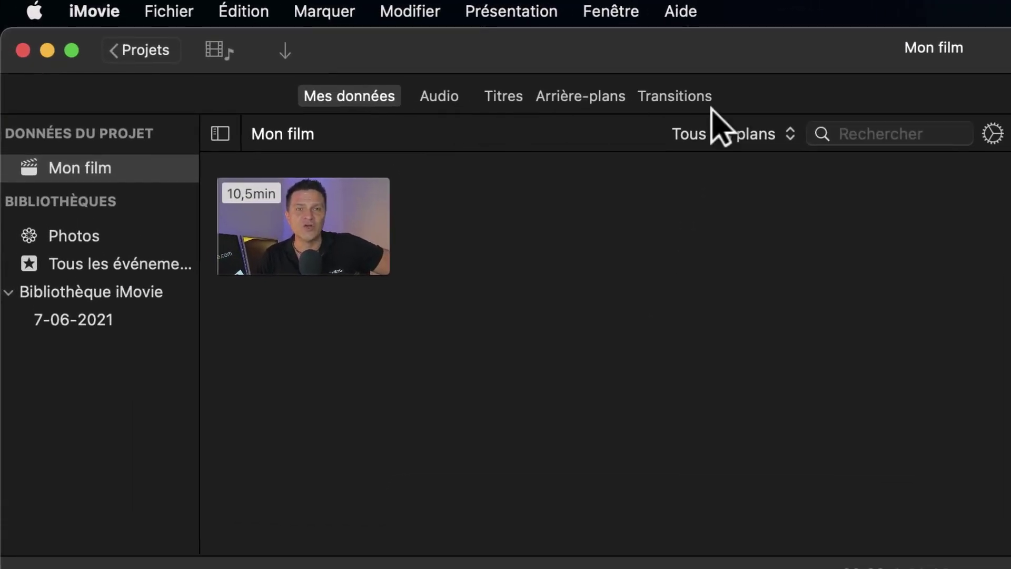
Place the imported 10,5min video clip from the Mon film media at the start of the timeline
left_click(369, 99)
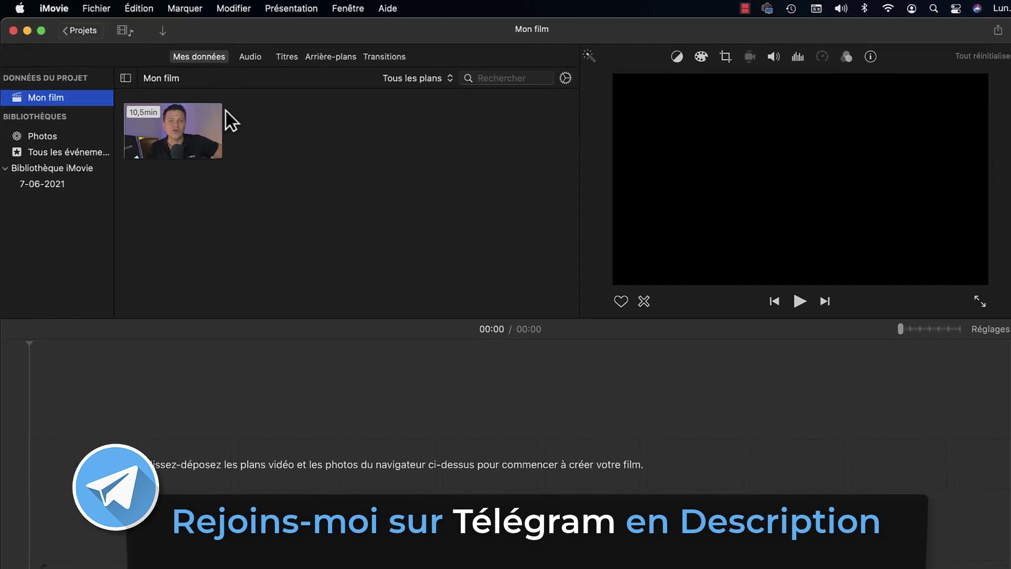
left_click_drag(182, 126, 33, 475)
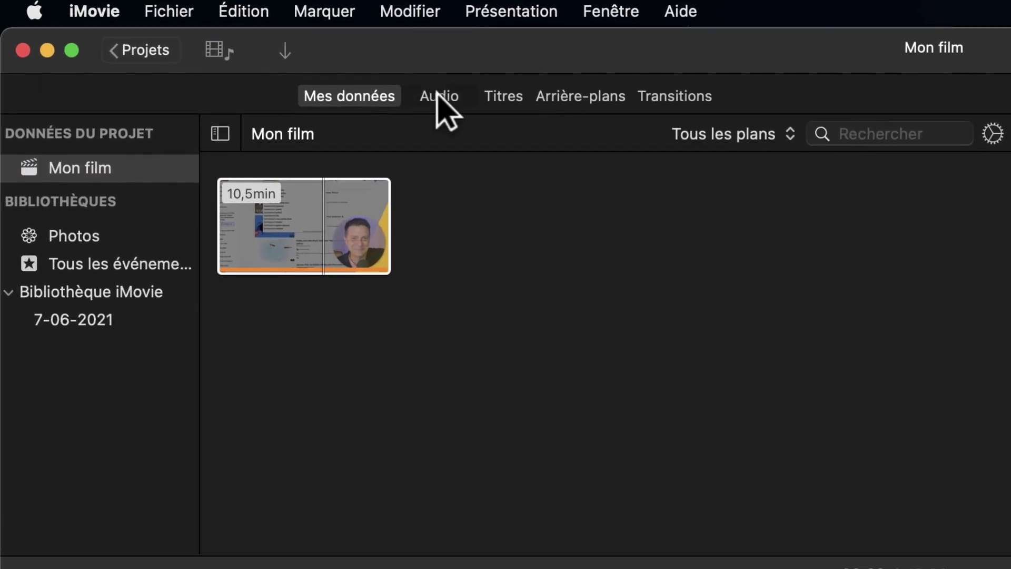
Preview the Alarme sound effect and add it beneath the video clip in the timeline
left_click(250, 57)
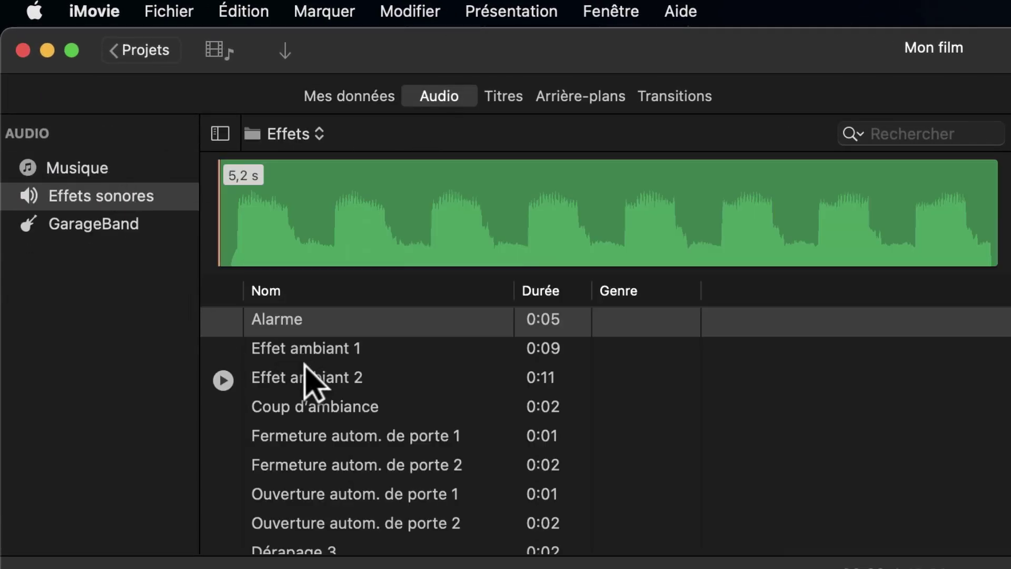
scroll(305, 368, "down", 3)
scroll(308, 367, "up", 3)
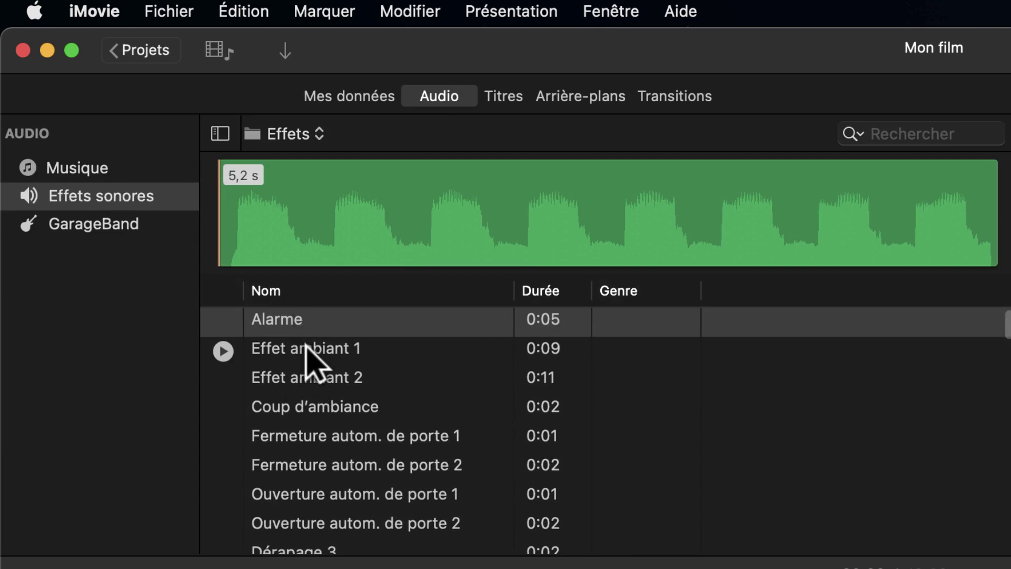
left_click(223, 322)
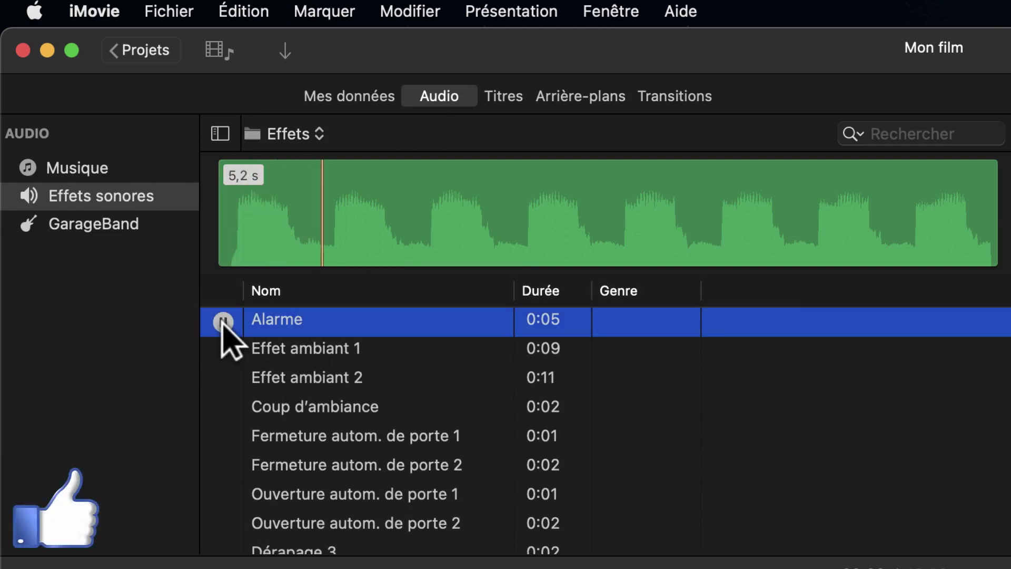
left_click(222, 321)
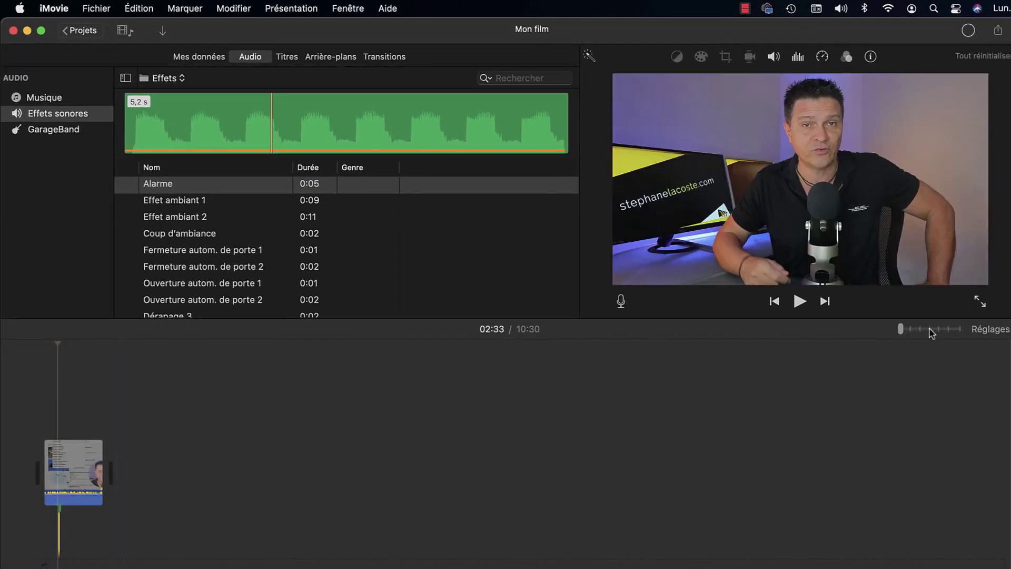
Delete the Alarme sound clip from beneath the video in the timeline
left_click(930, 329)
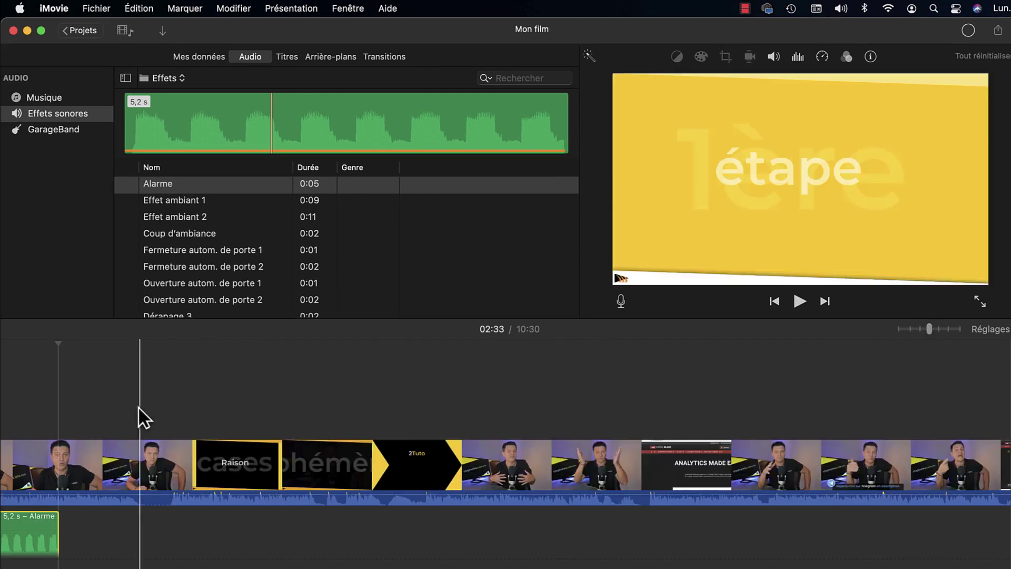
scroll(138, 406, "left", 10)
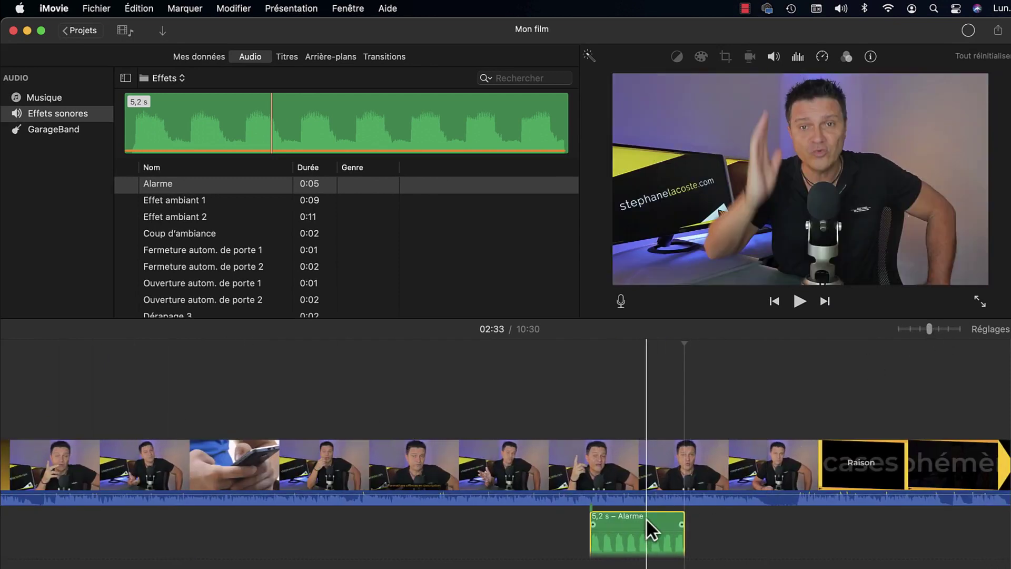
left_click(646, 518)
key("Delete")
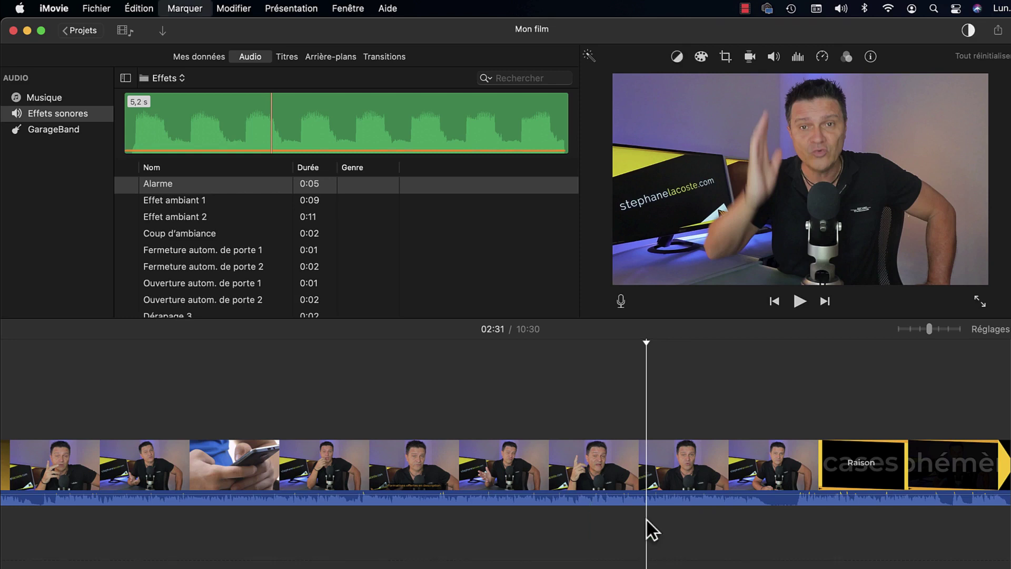
left_click(899, 327)
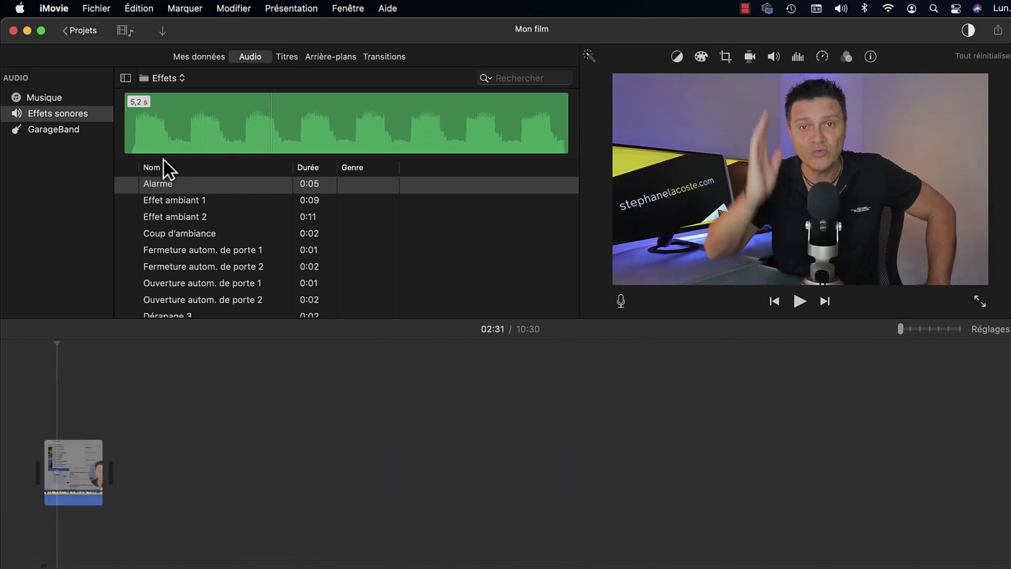
Look at the music library and return to the list of sound effects
left_click(59, 95)
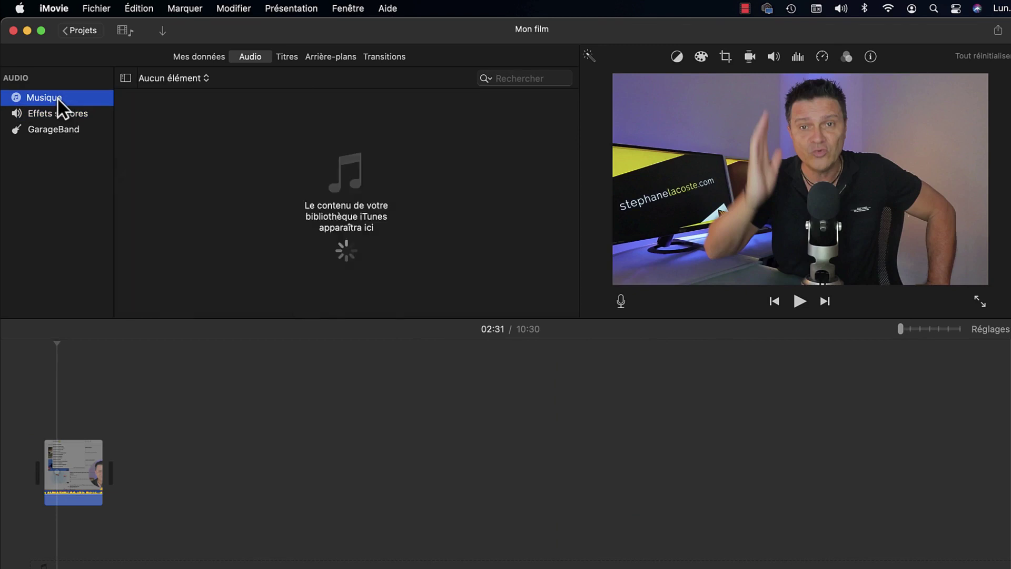
left_click(64, 113)
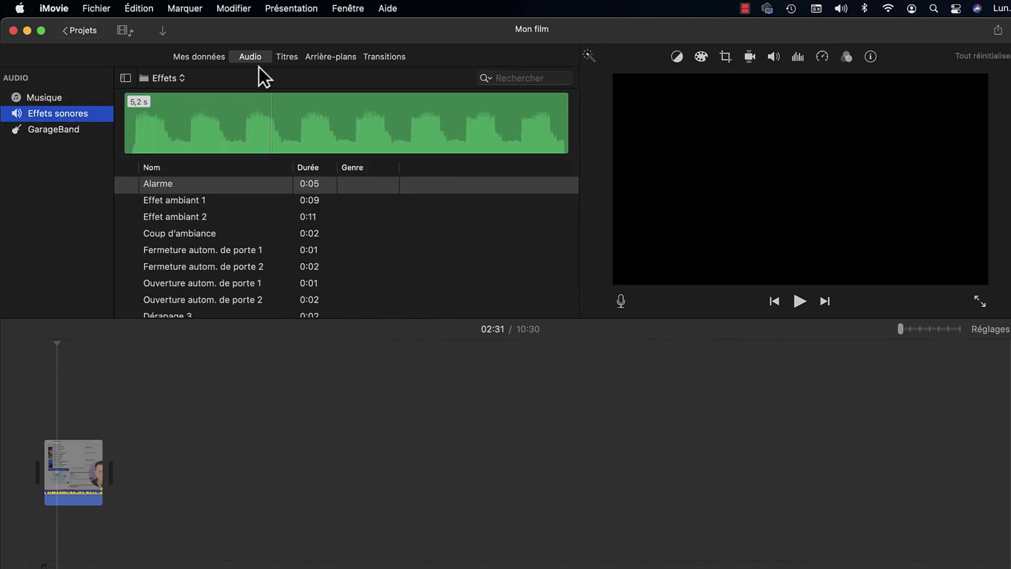
Add the Surgissant title above the video clip at about 02:52 and preview it over the footage
left_click(287, 57)
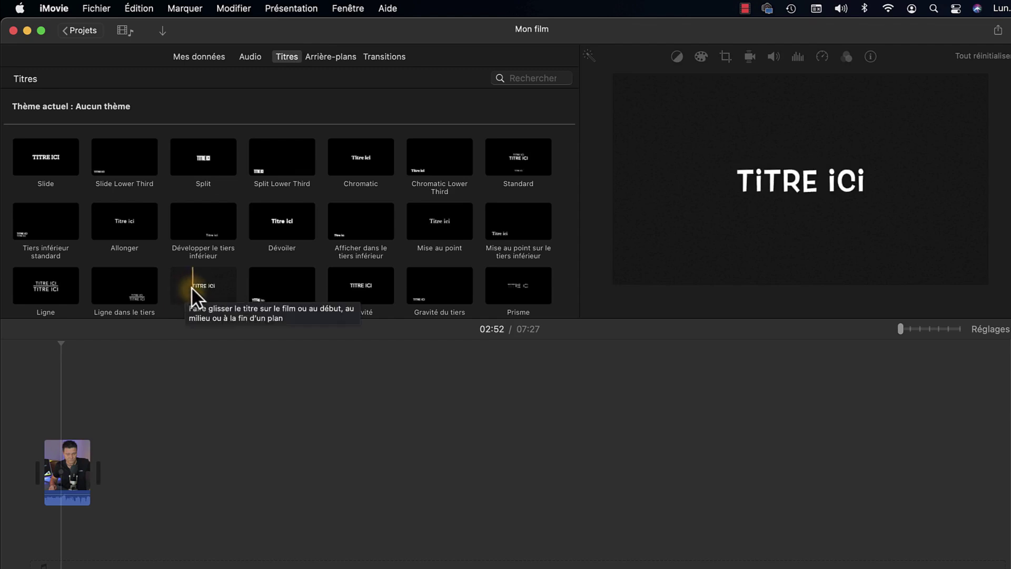
left_click_drag(191, 286, 65, 421)
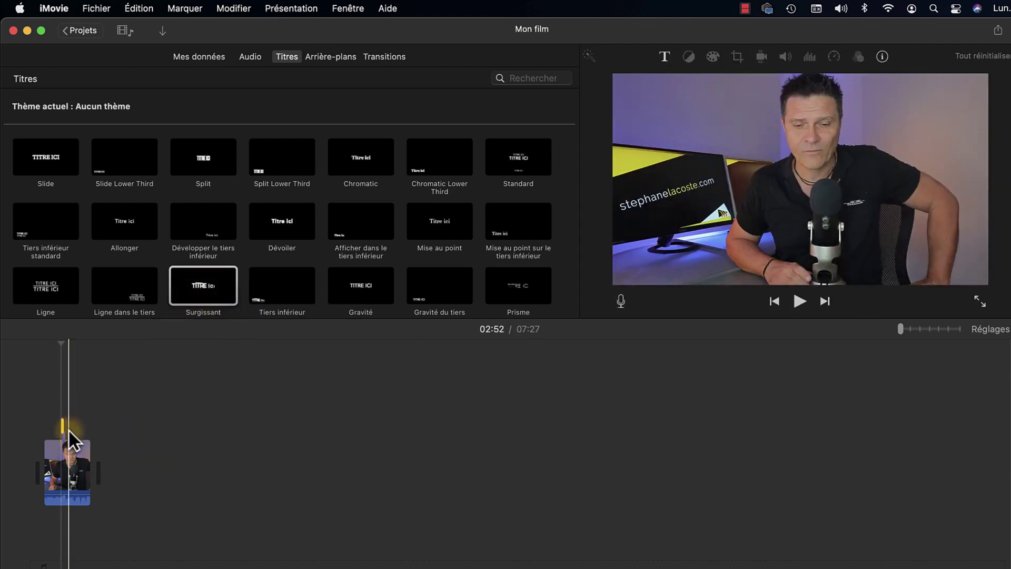
left_click(942, 331)
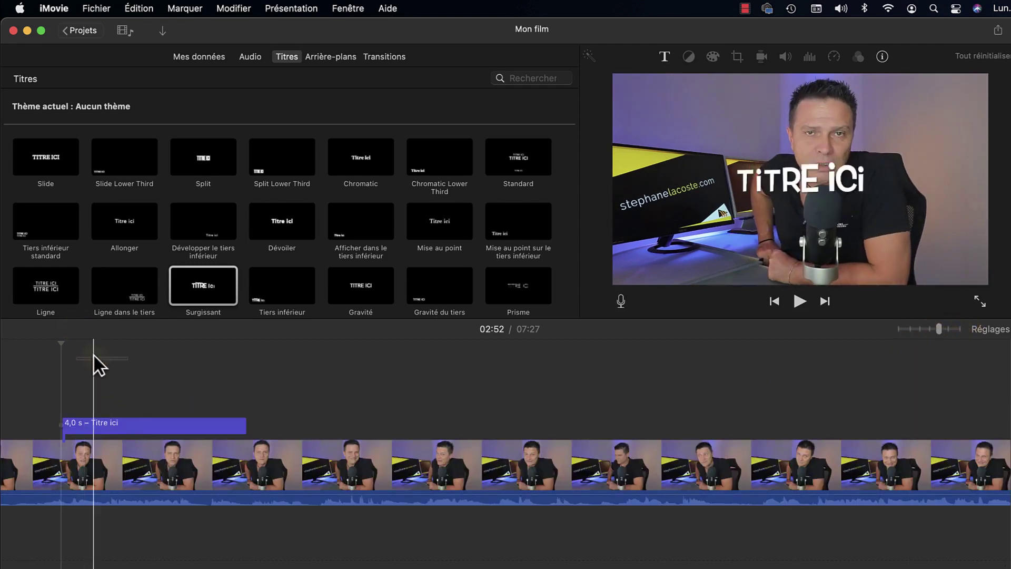
left_click(62, 344)
left_click_drag(63, 346, 232, 351)
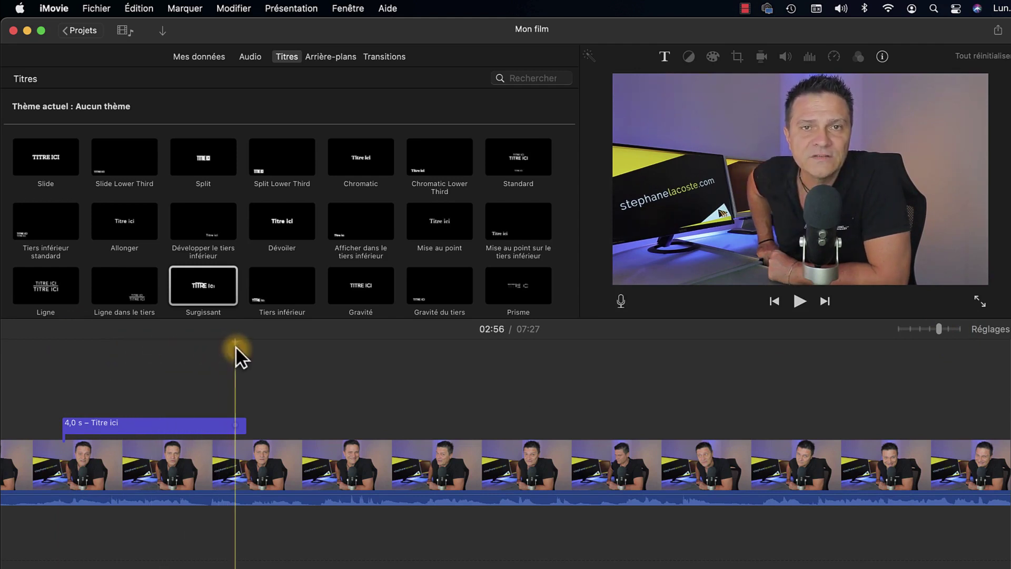
left_click(899, 329)
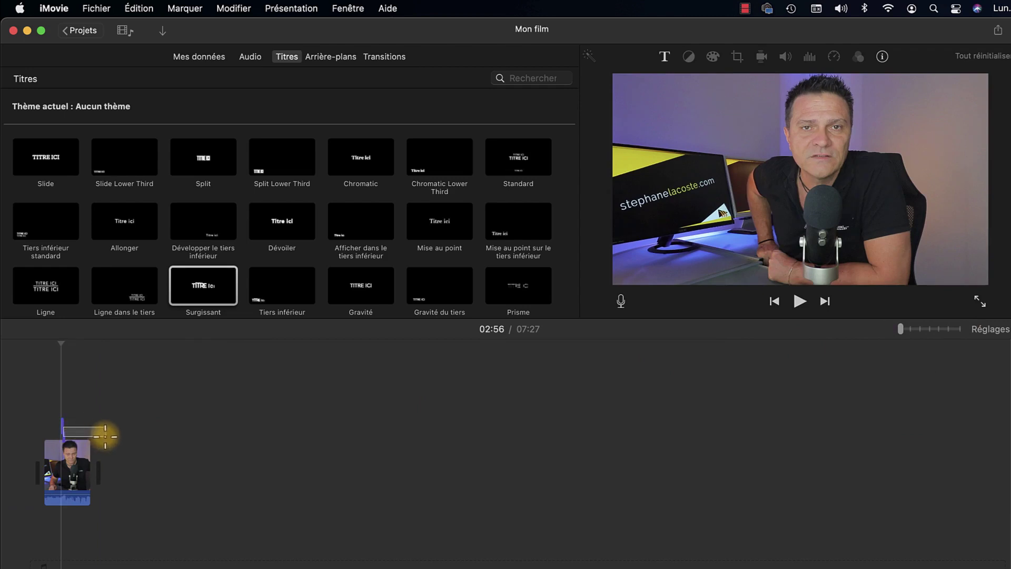
Move the title from above the video clip to the end of the timeline as a standalone clip
left_click_drag(105, 436, 63, 425)
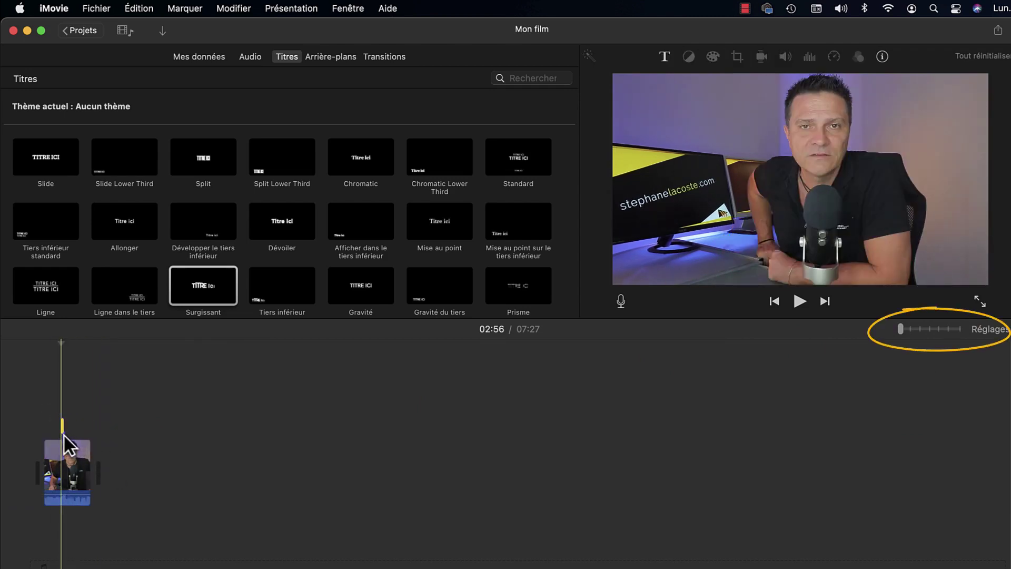
left_click(910, 328)
left_click(473, 444)
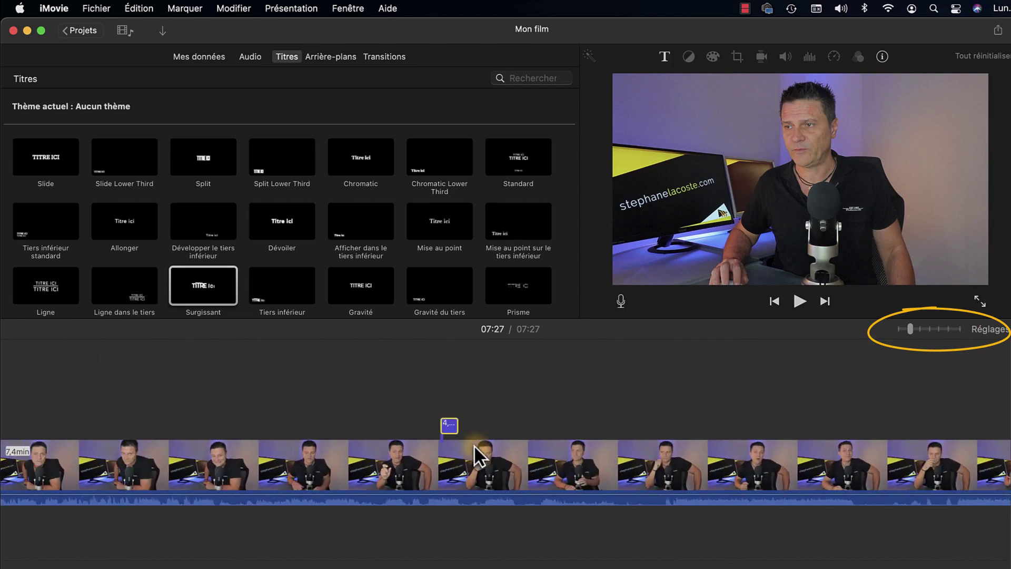
scroll(474, 444, "left", 3)
left_click_drag(578, 425, 131, 473)
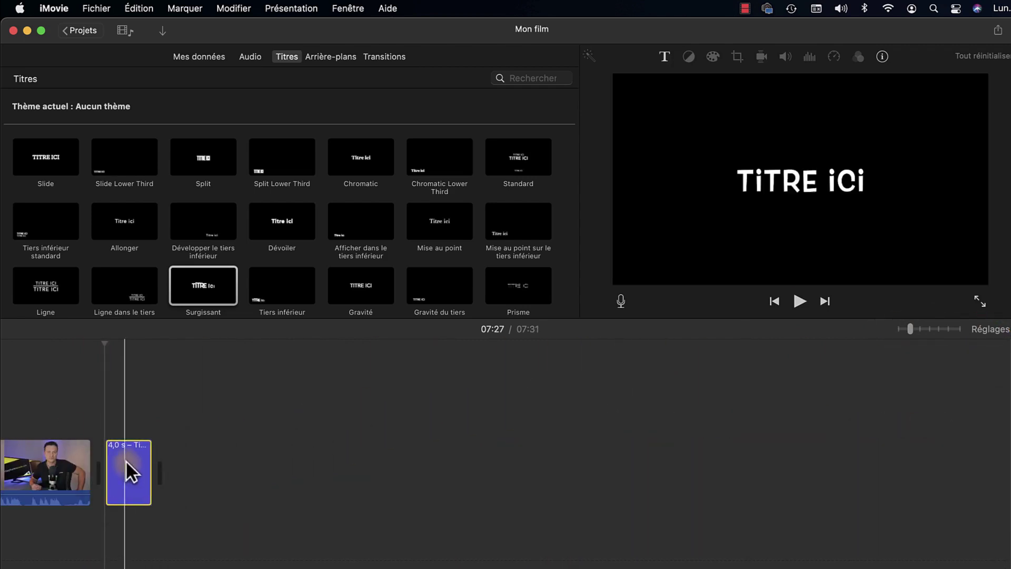
Play the end of the movie to preview the standalone title
left_click(89, 362)
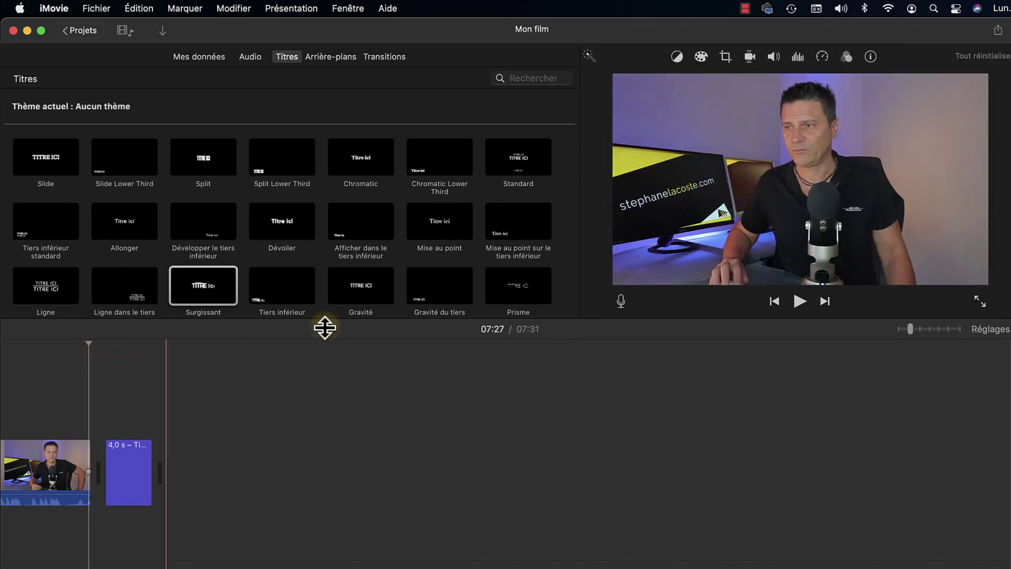
left_click(799, 301)
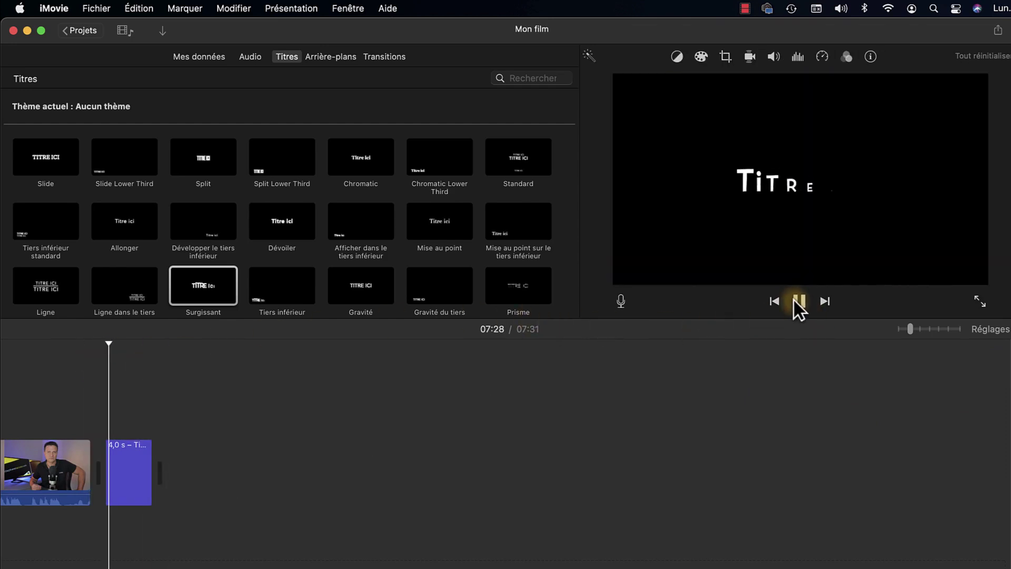
left_click(167, 530)
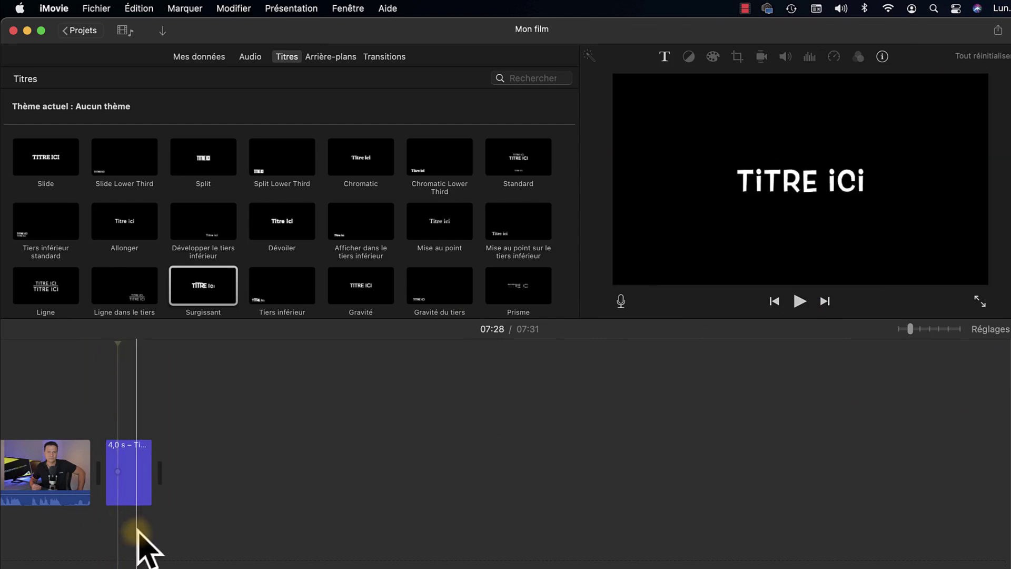
left_click(150, 475)
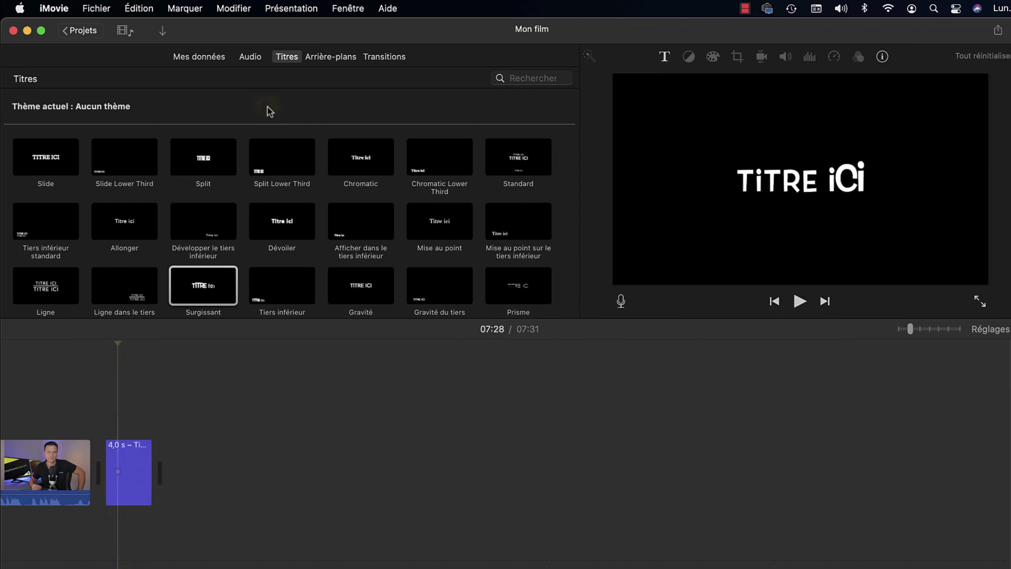
Add the plain Orange background to the end of the timeline
left_click(316, 58)
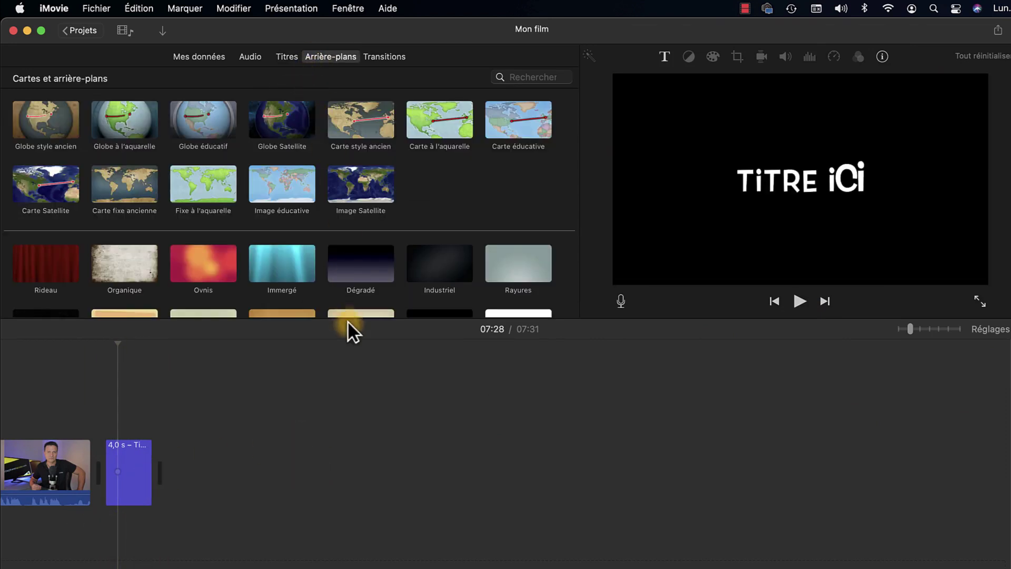
scroll(361, 153, "down", 4)
left_click(358, 287)
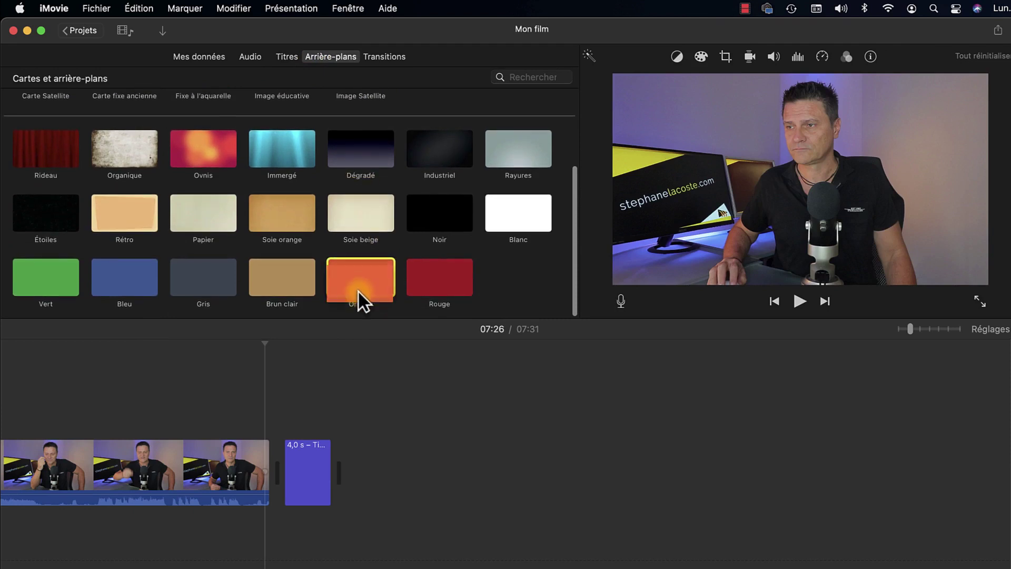
left_click_drag(358, 291, 394, 473)
Attach the title above the orange background, aligned with its start, and preview the combined result
left_click_drag(308, 466, 370, 416)
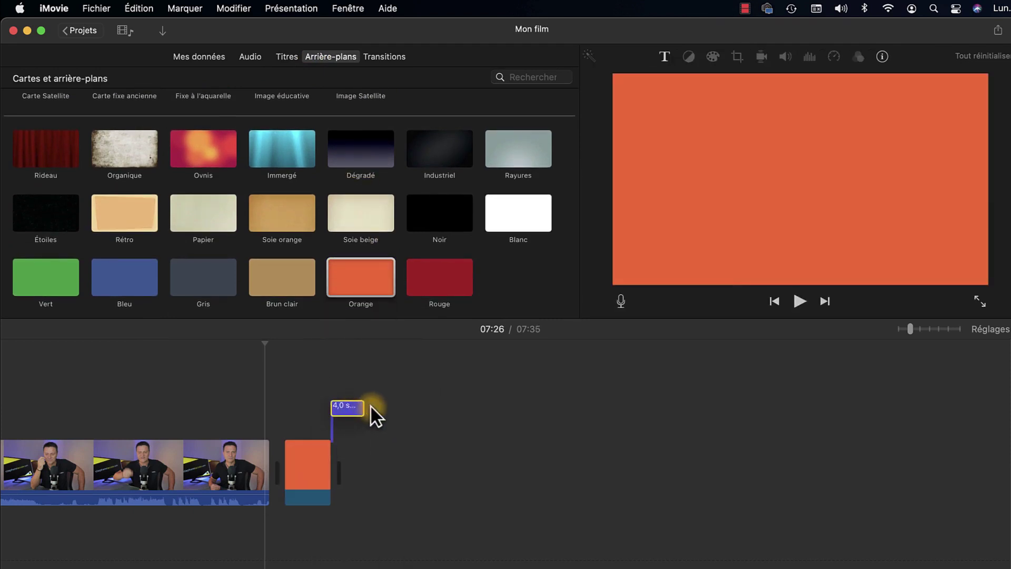
left_click_drag(305, 422, 304, 425)
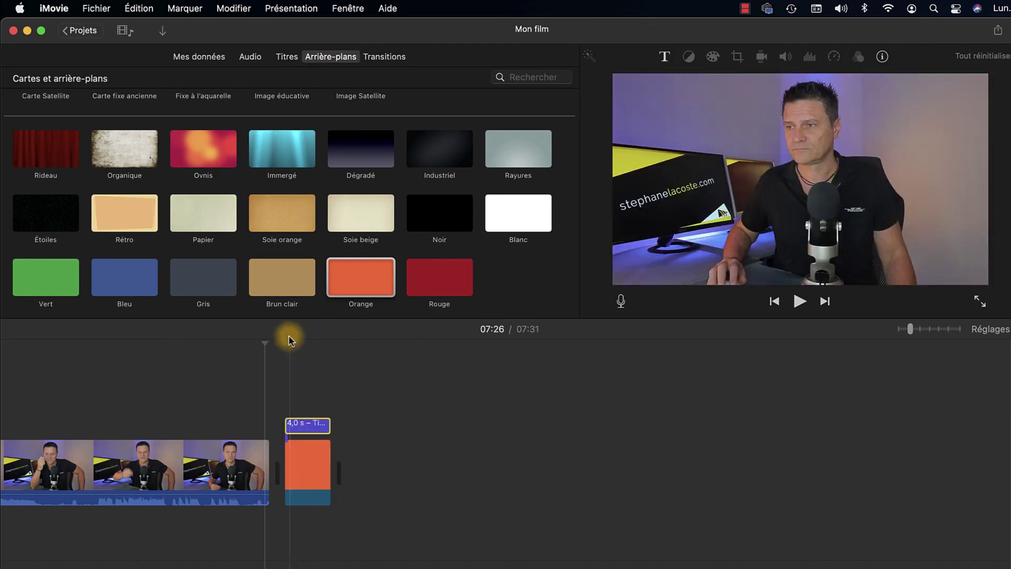
left_click_drag(264, 342, 306, 346)
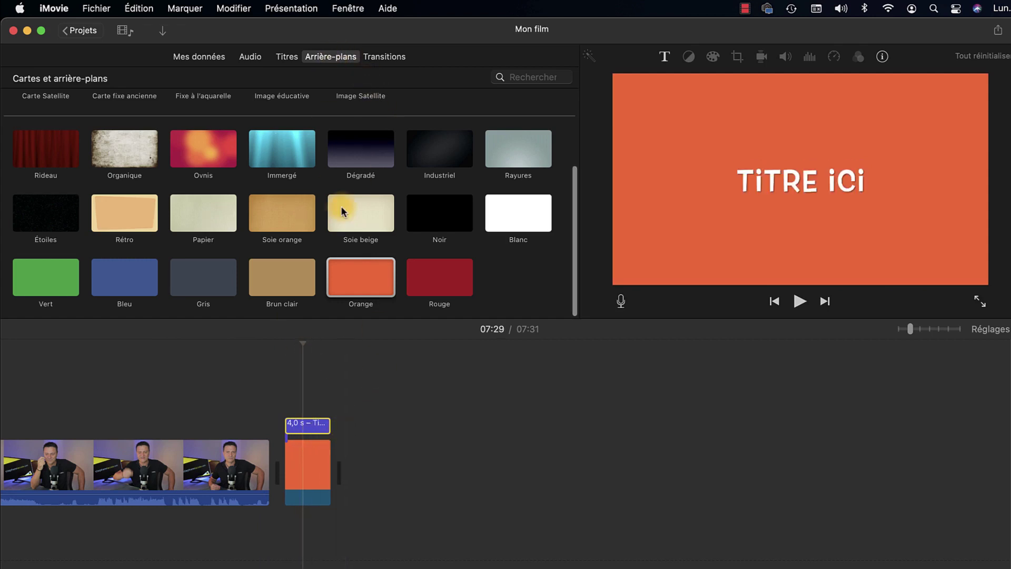
Open the transitions collection and try to place the Cube transition between the video clip and the orange background
scroll(340, 208, "up", 5)
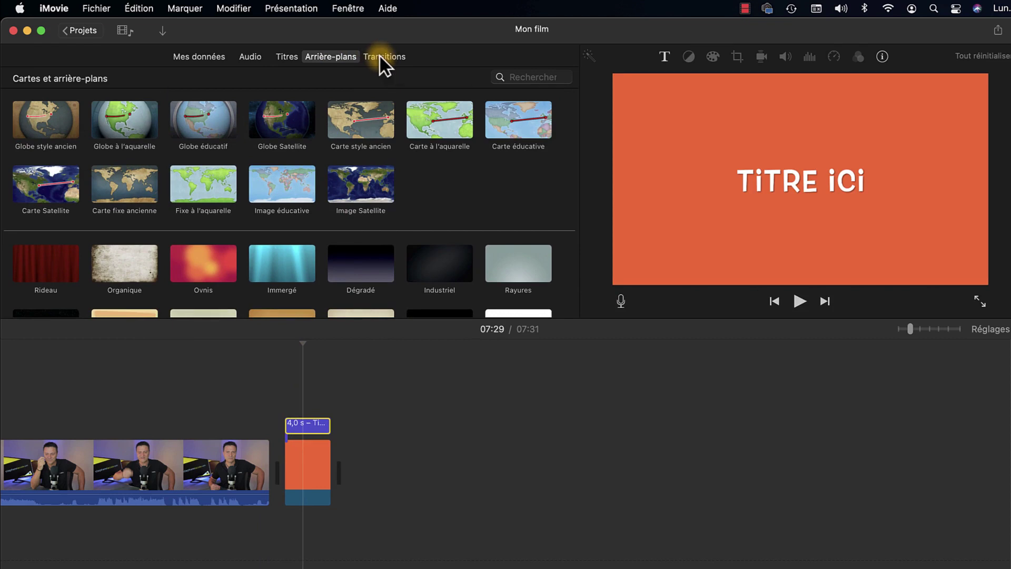
left_click(379, 55)
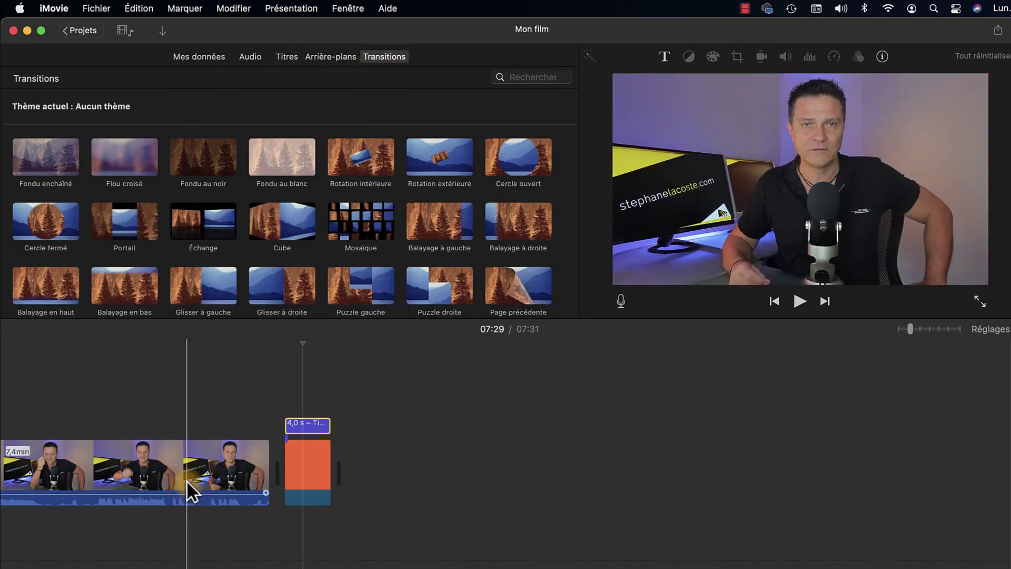
left_click(190, 475)
left_click(303, 423)
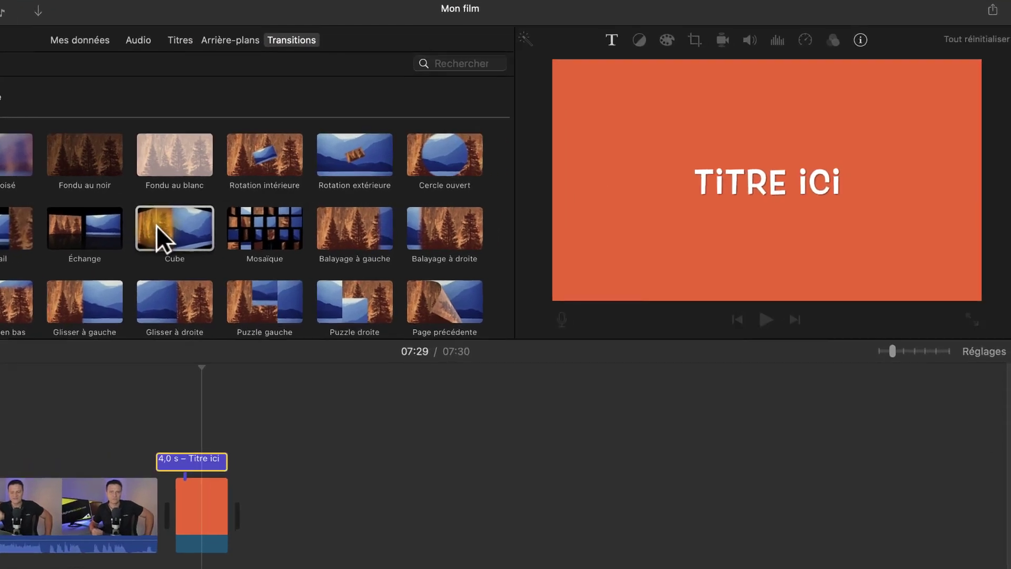
left_click(288, 231)
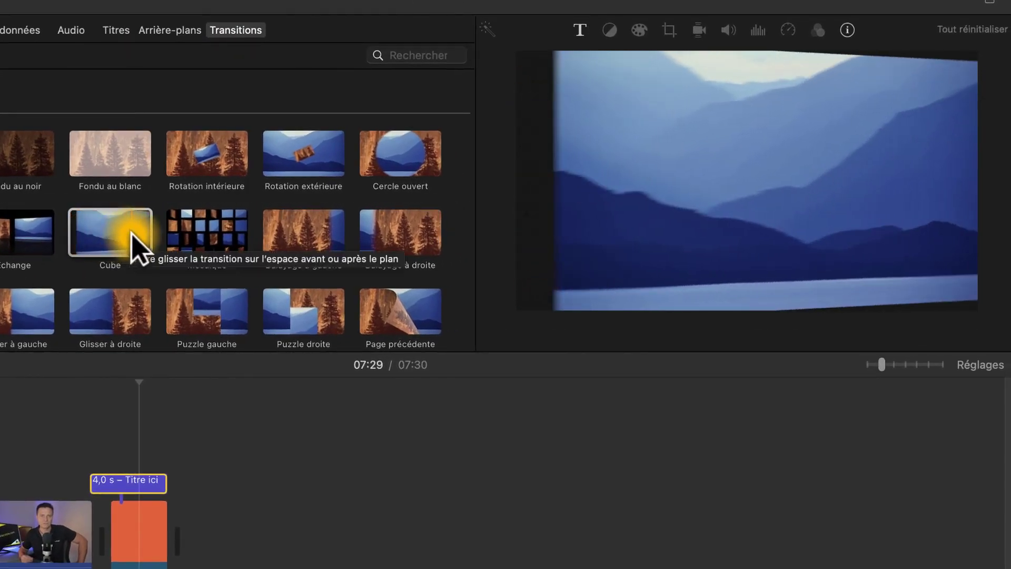
left_click_drag(120, 249, 127, 478)
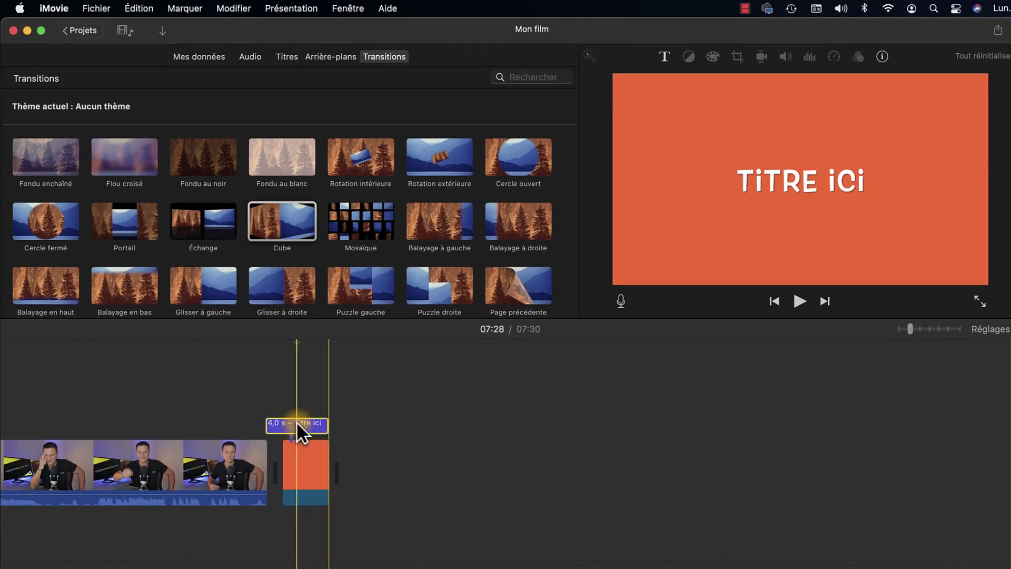
Delete the title attached above the orange background
left_click_drag(296, 421, 297, 421)
key("Delete")
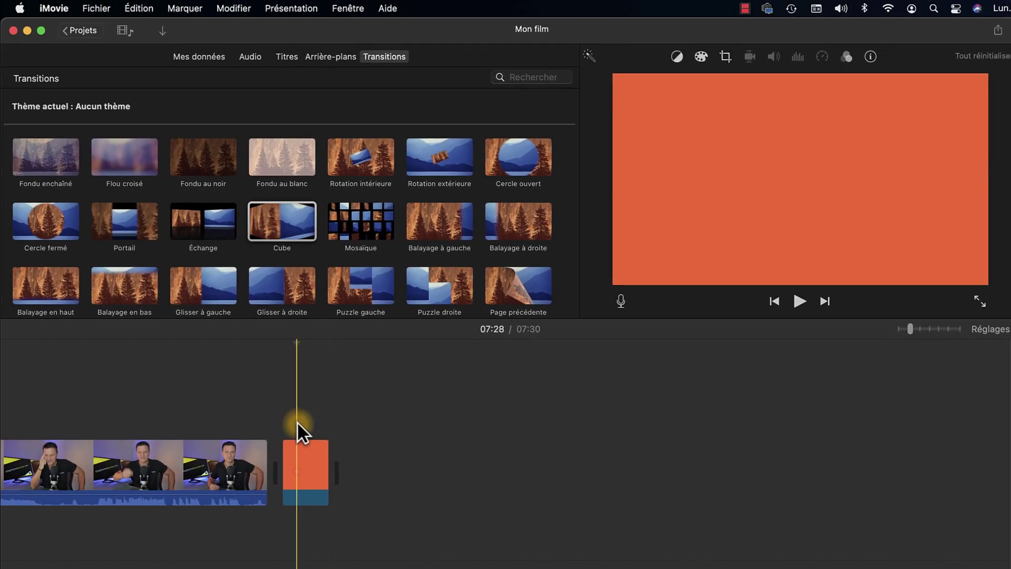
Insert the Cube transition between the video clip and the orange background, and preview that cut
left_click(296, 226)
left_click_drag(296, 227, 270, 470)
left_click(272, 470)
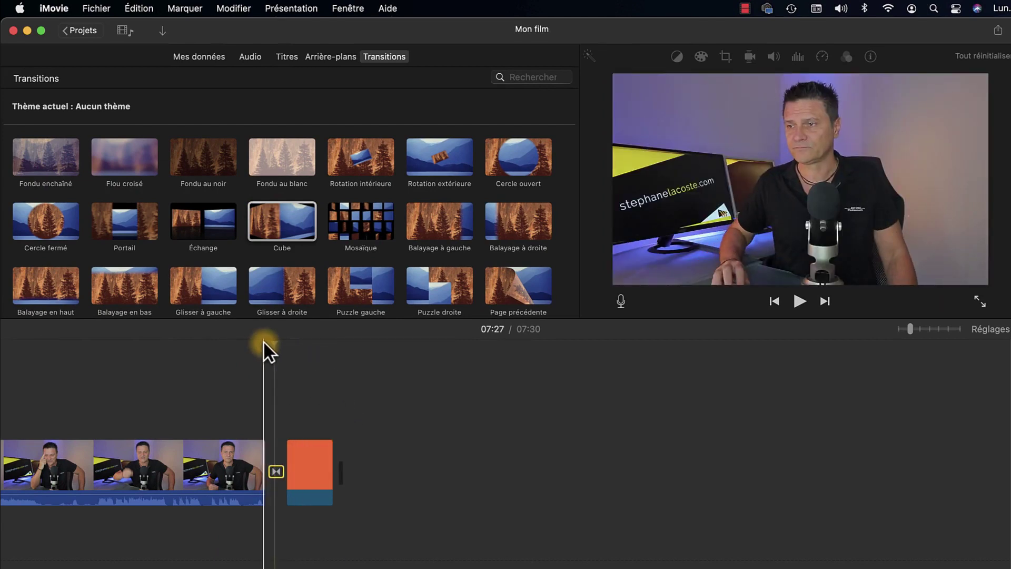
left_click(261, 342)
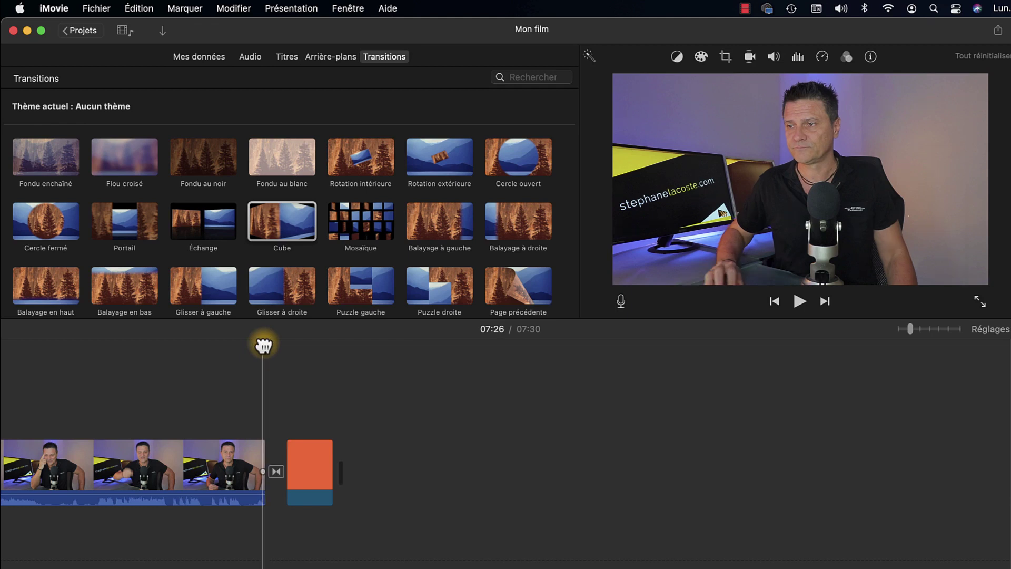
left_click_drag(261, 342, 305, 347)
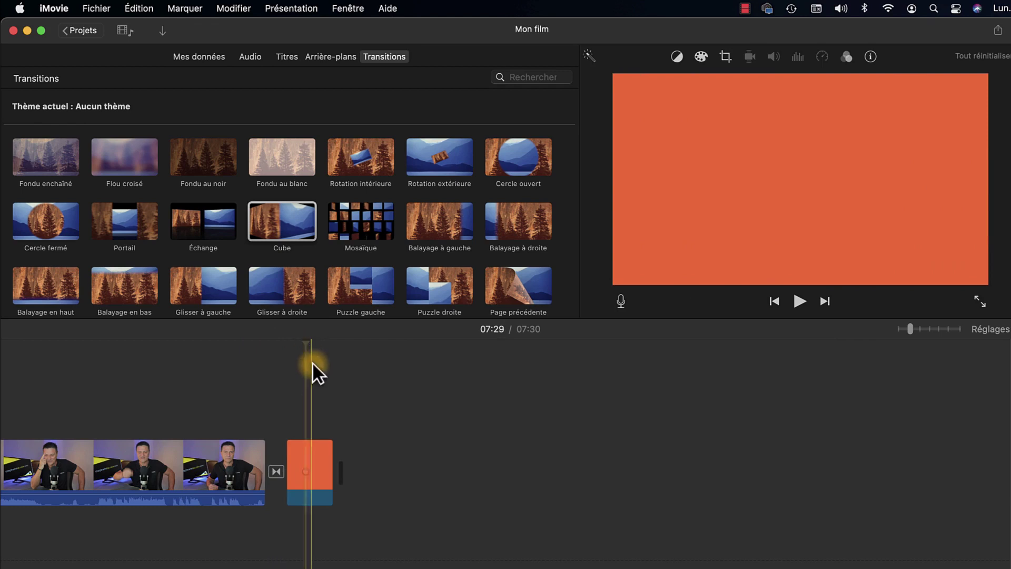
Show the project's imported media and look over the audio and video clips
left_click(207, 58)
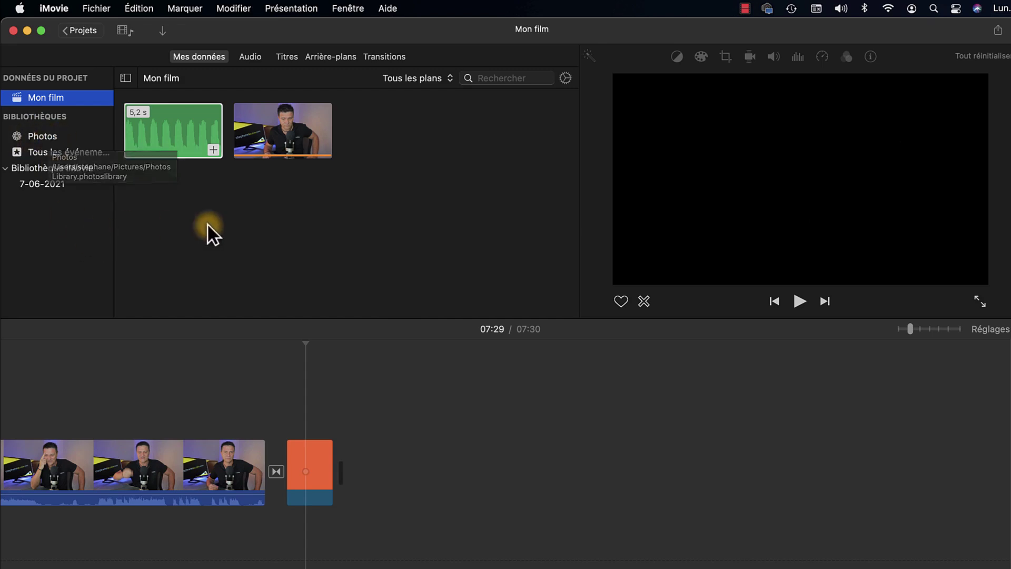
left_click(479, 79)
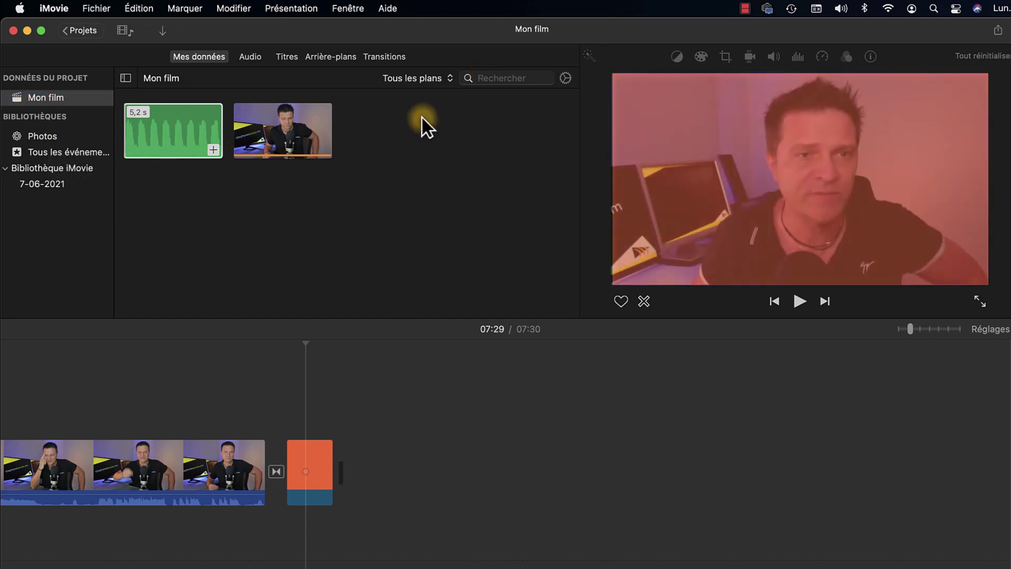
left_click(364, 128)
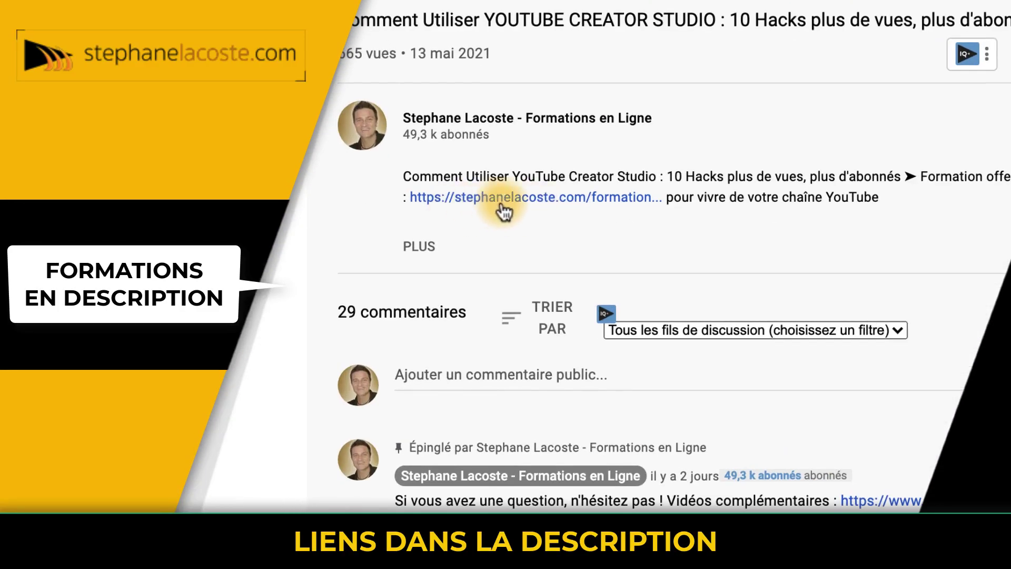
Switch to the YouTube page, expand the video's description and examine the list of free training courses
left_click(419, 247)
scroll(421, 266, "down", 3)
scroll(419, 266, "down", 5)
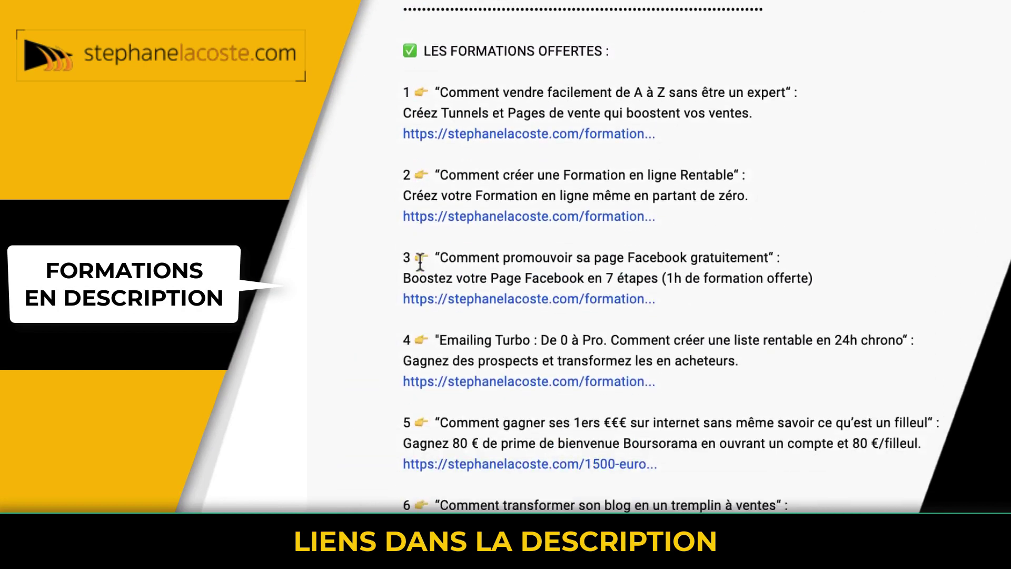
left_click_drag(423, 45, 649, 52)
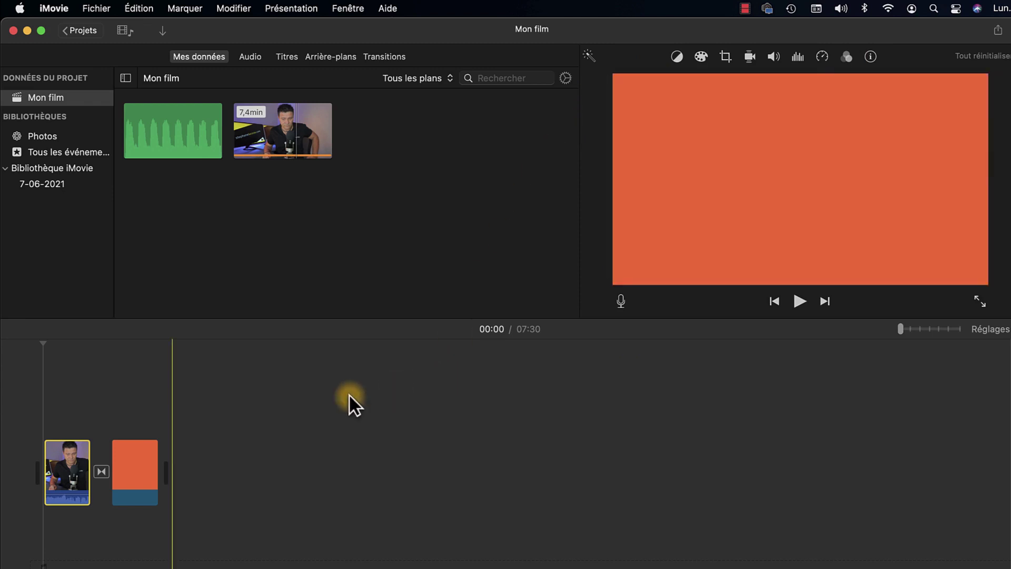
Delete the orange background clip from the end of the timeline
left_click(142, 472)
scroll(129, 534, "right", 3)
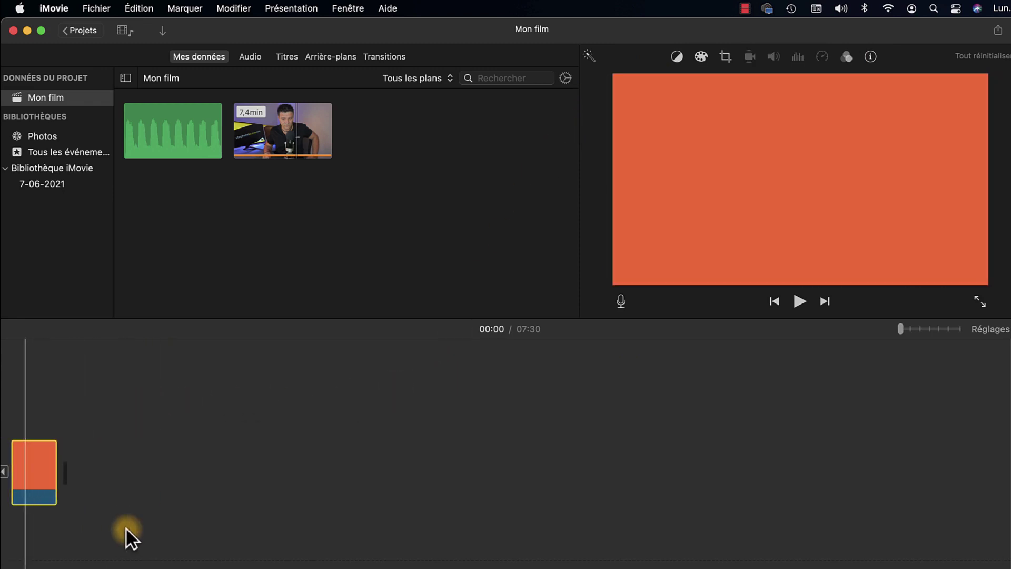
key("BackSpace")
scroll(167, 462, "left", 3)
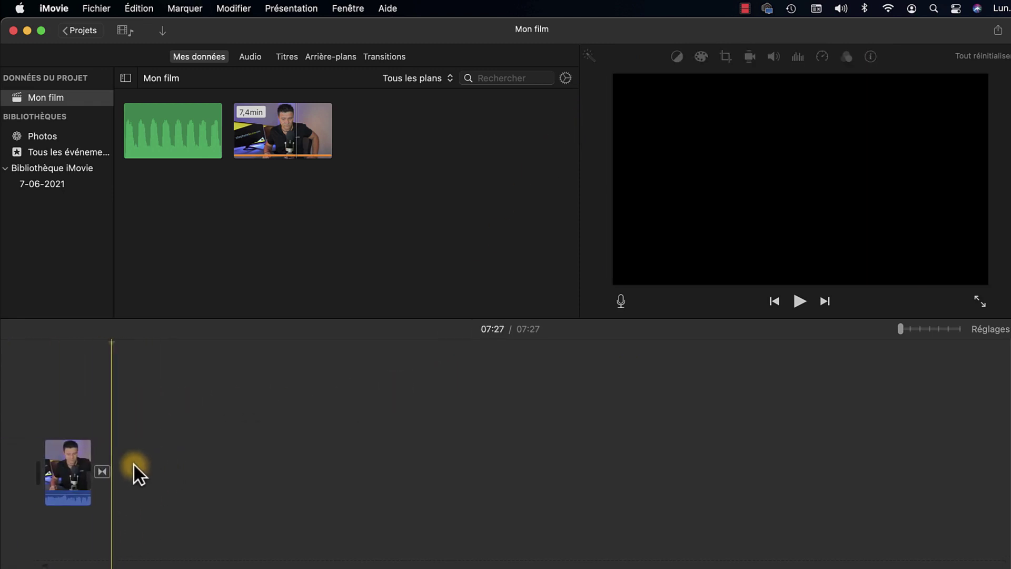
Enlarge the timeline's clip display and place the playhead at 03:49 in the video clip
left_click(71, 348)
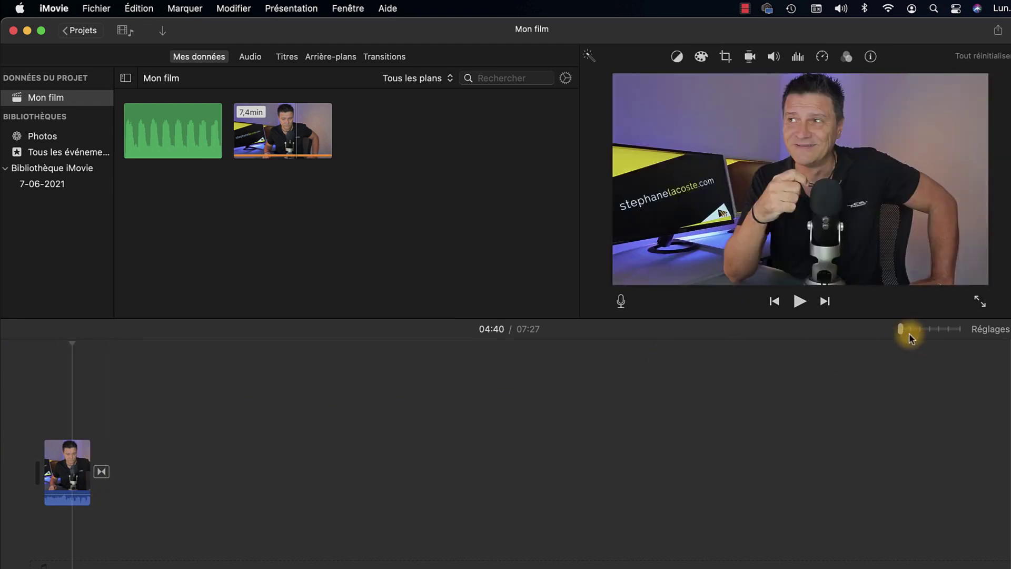
left_click(910, 330)
scroll(821, 405, "left", 3)
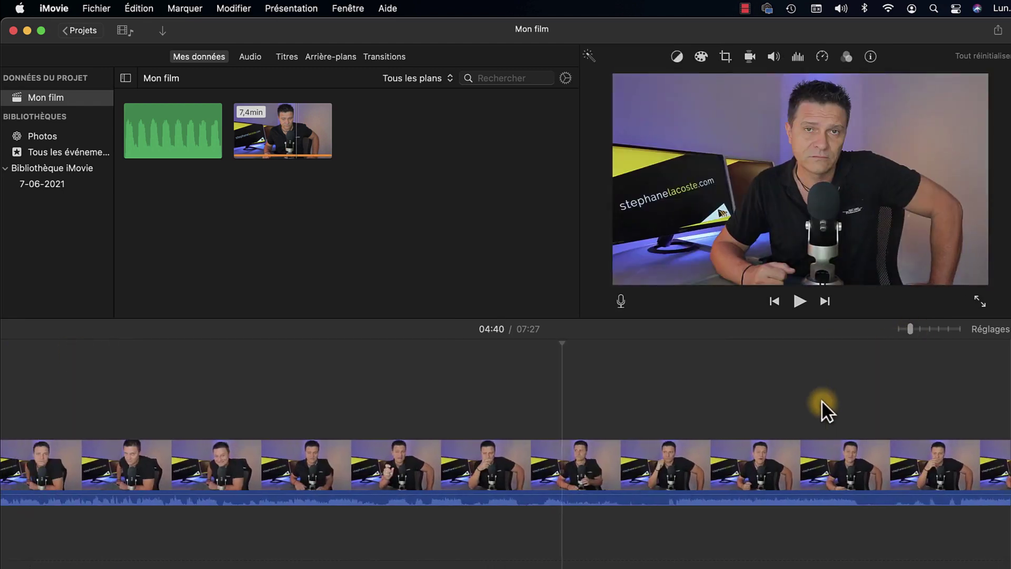
scroll(822, 406, "left", 5)
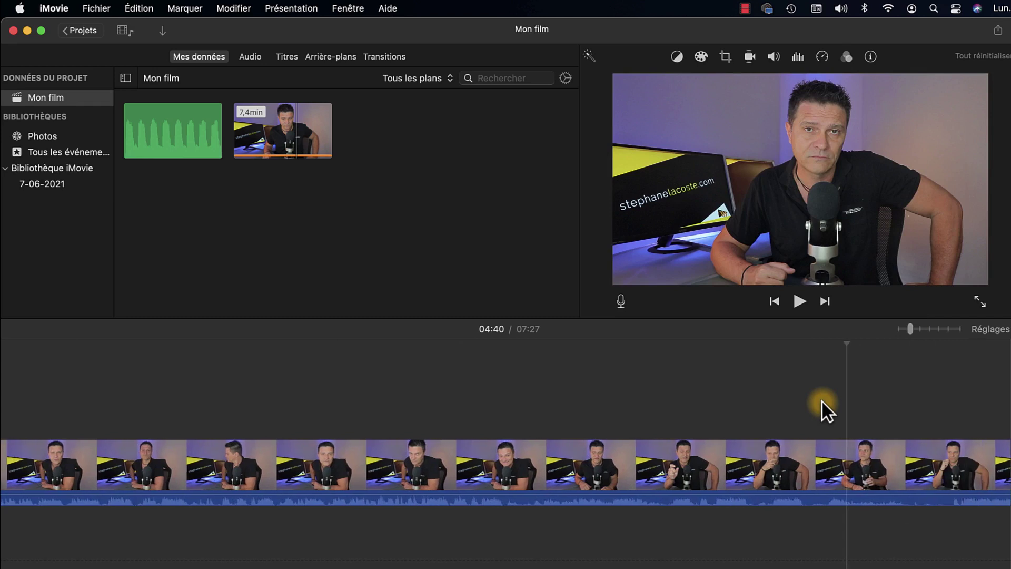
scroll(769, 400, "right", 1)
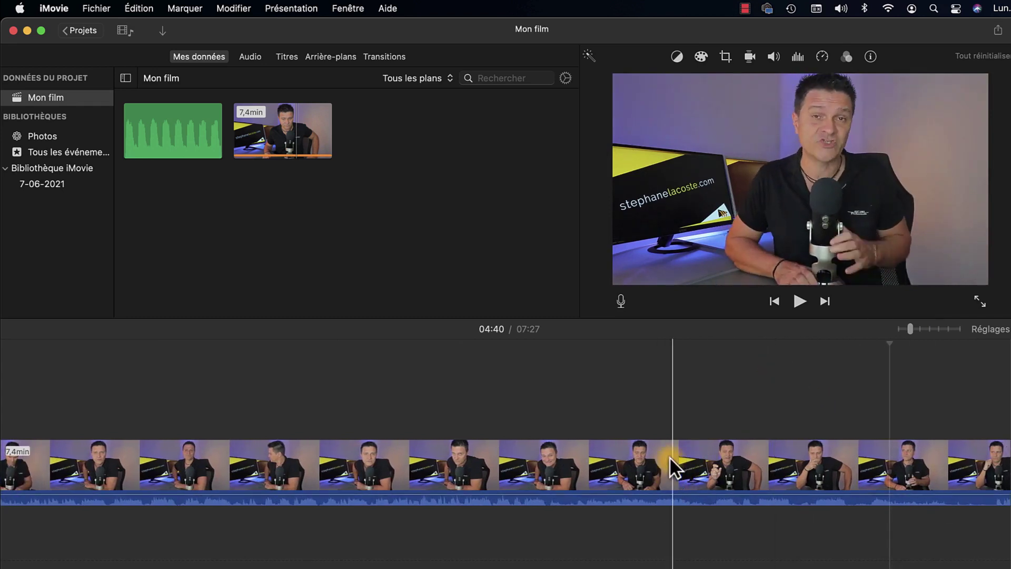
left_click(655, 459)
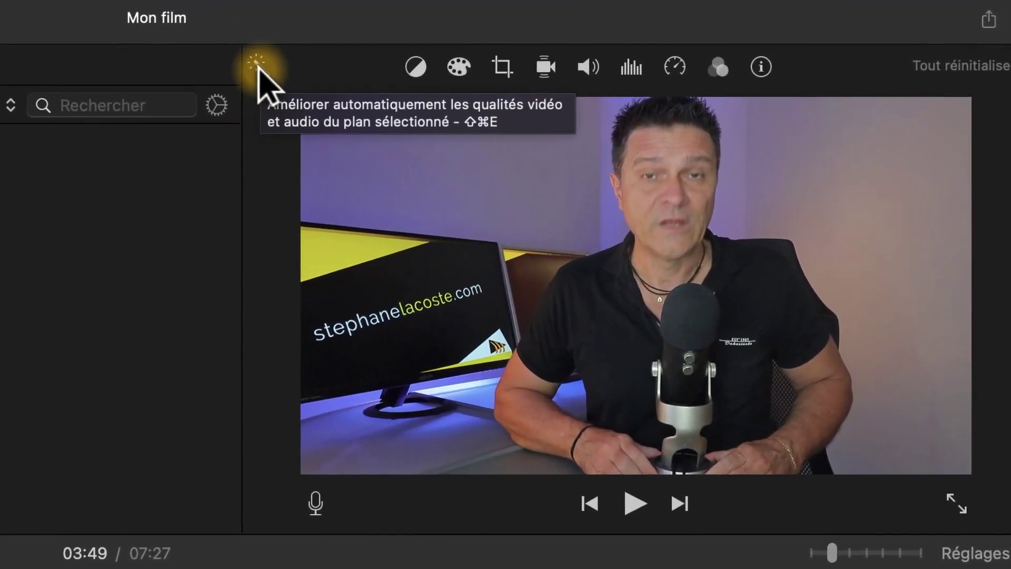
Try the automatic video and audio enhancement on the clip and switch it off again
left_click(256, 65)
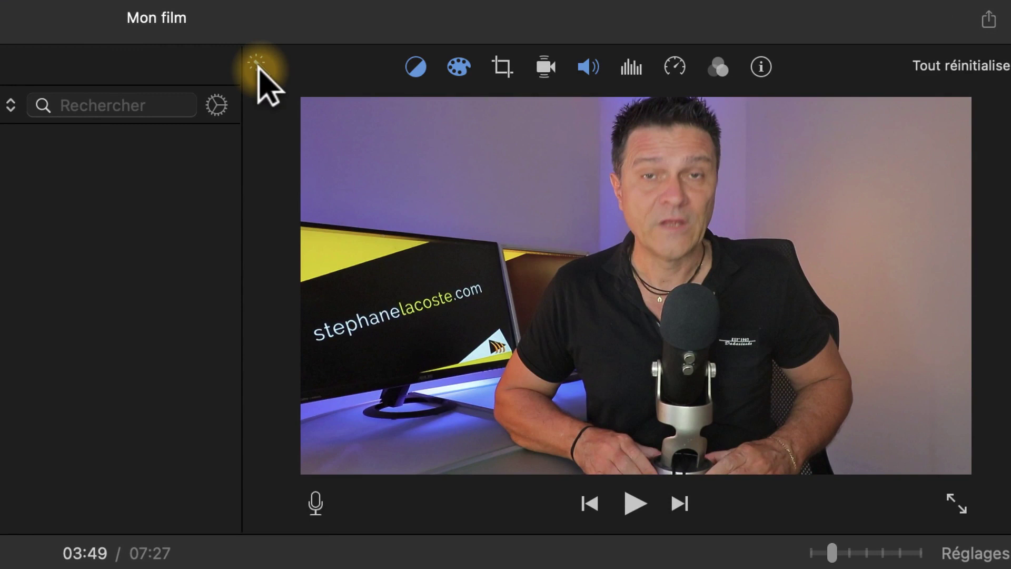
left_click(257, 64)
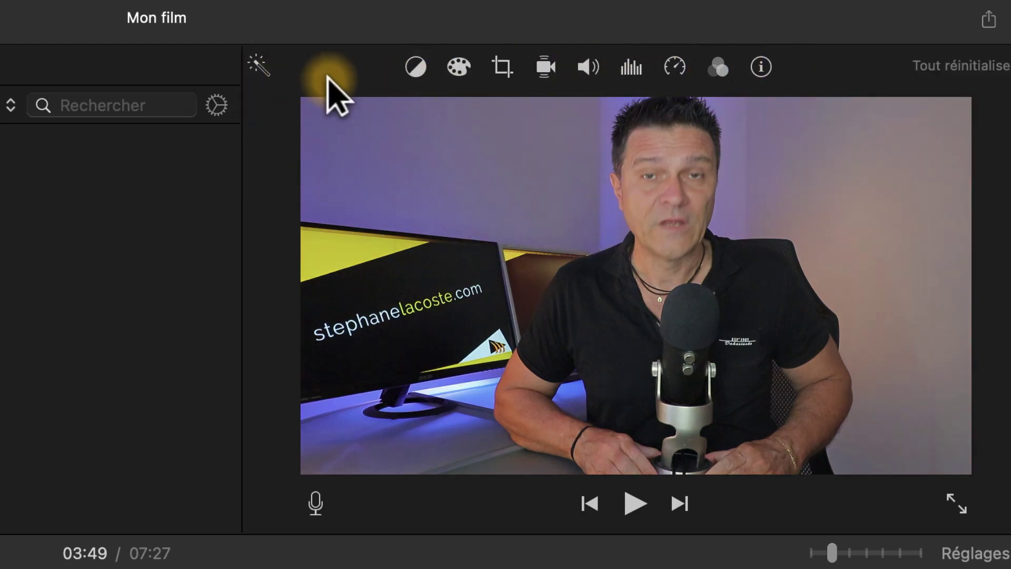
Set the clip's white balance by sampling the bright desk area below the monitor in the video image
left_click(416, 67)
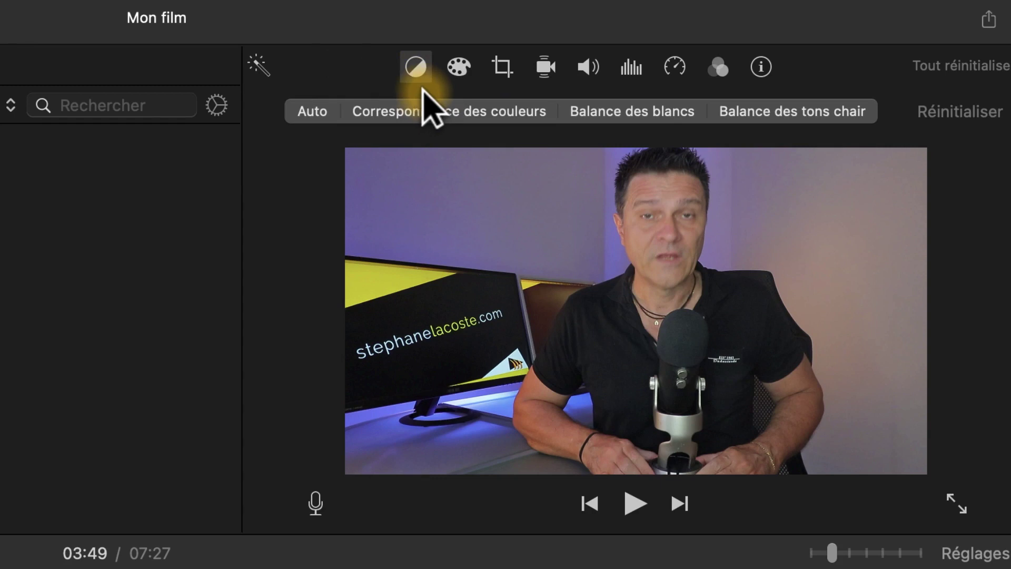
left_click(611, 113)
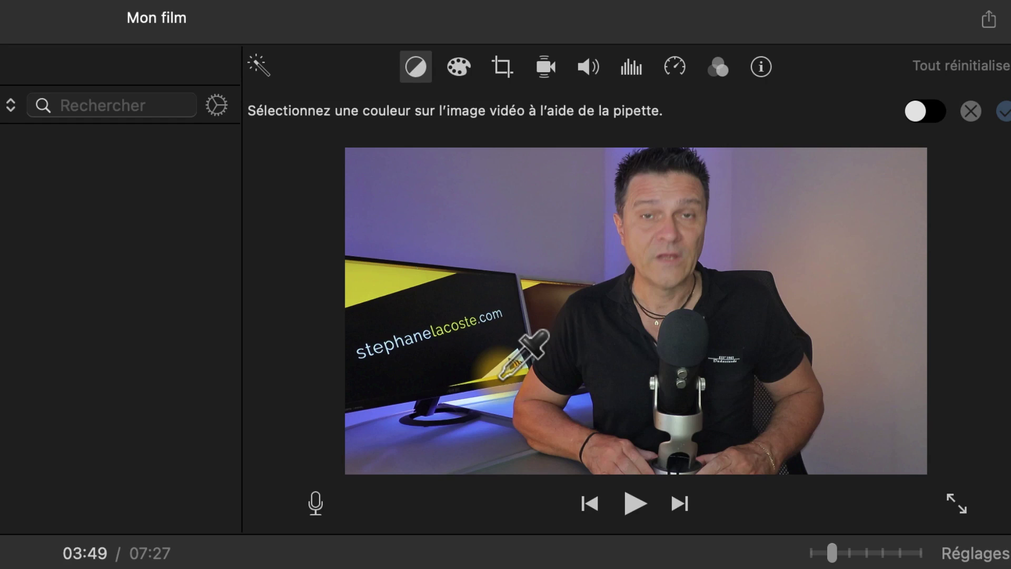
left_click(470, 401)
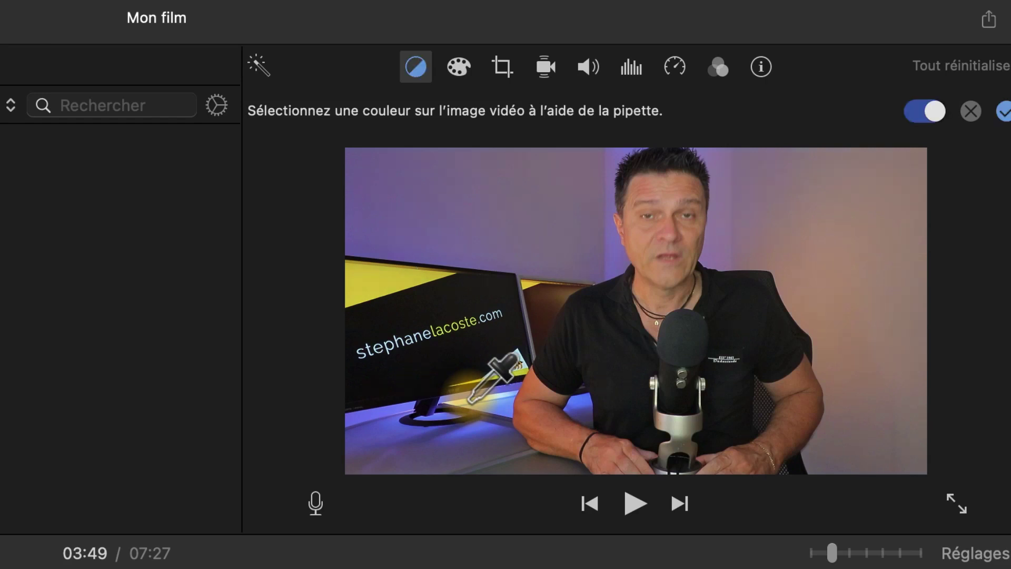